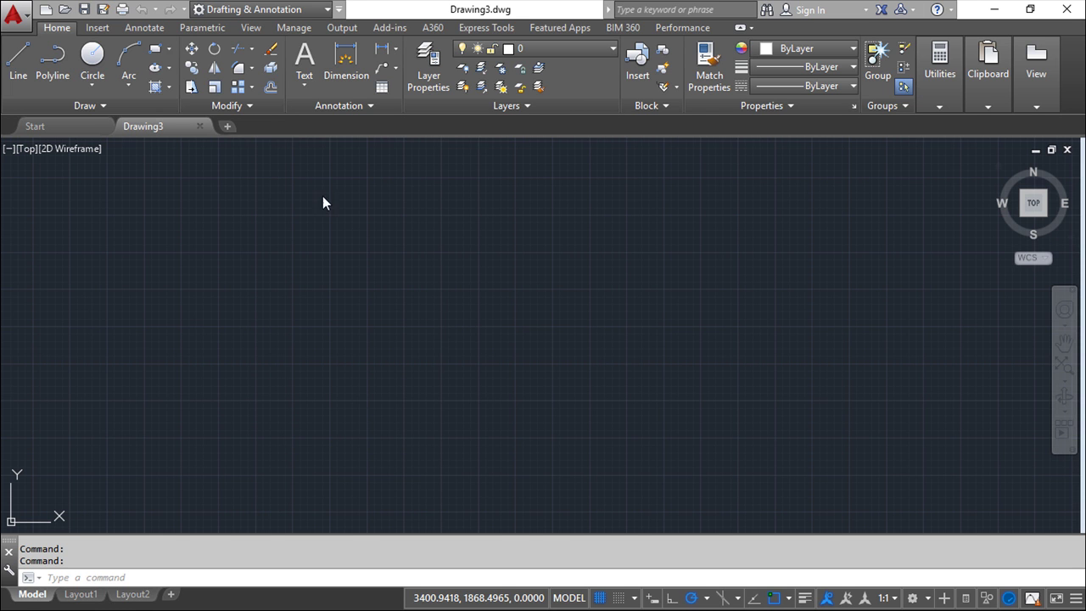
Draw a single diagonal line sloping from the upper left down to the lower right
left_click(265, 224)
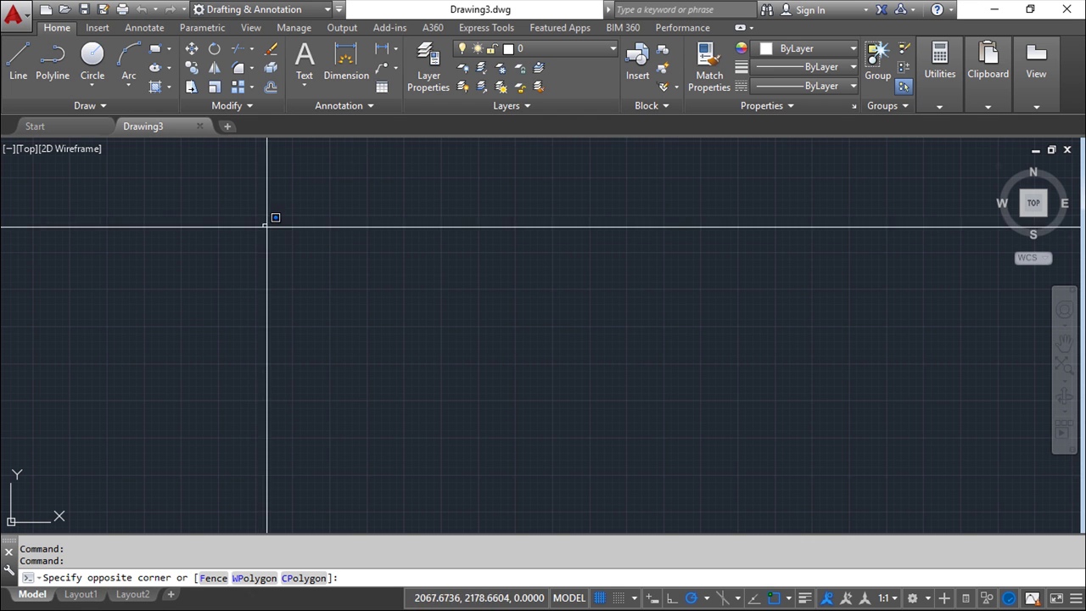
key("Escape")
left_click(25, 72)
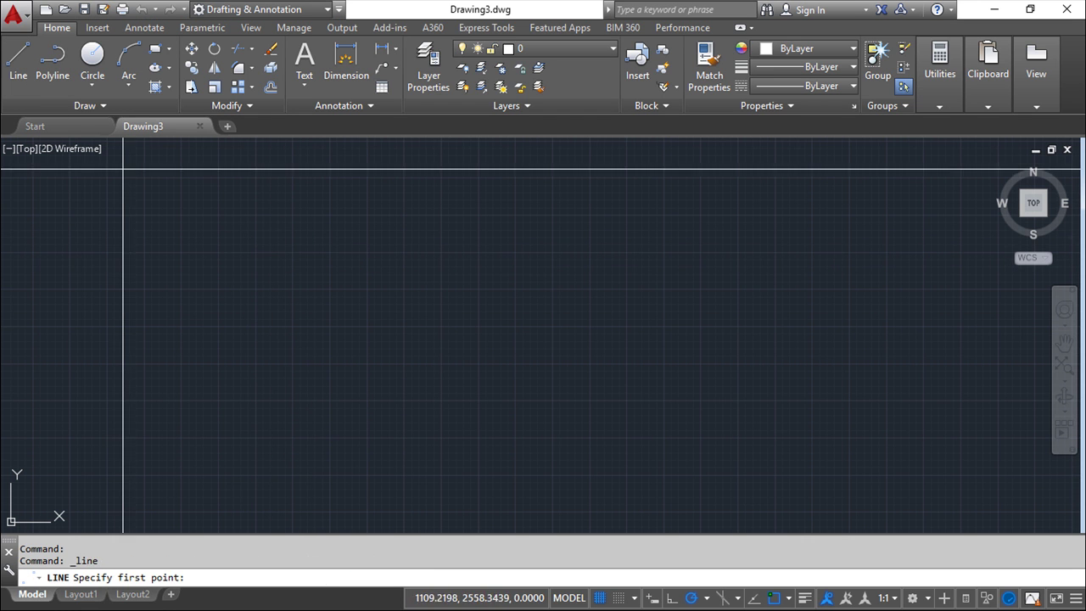
left_click(275, 243)
left_click(602, 429)
right_click(654, 303)
left_click(714, 311)
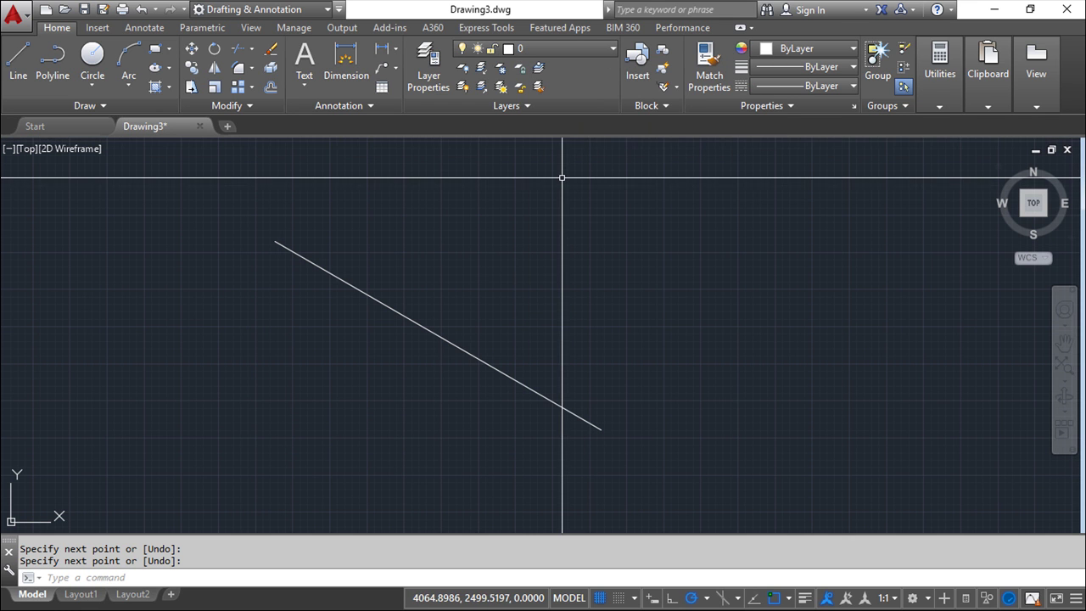
Create a new layer, Layer1, with colour red in the Layer Properties Manager
left_click(433, 61)
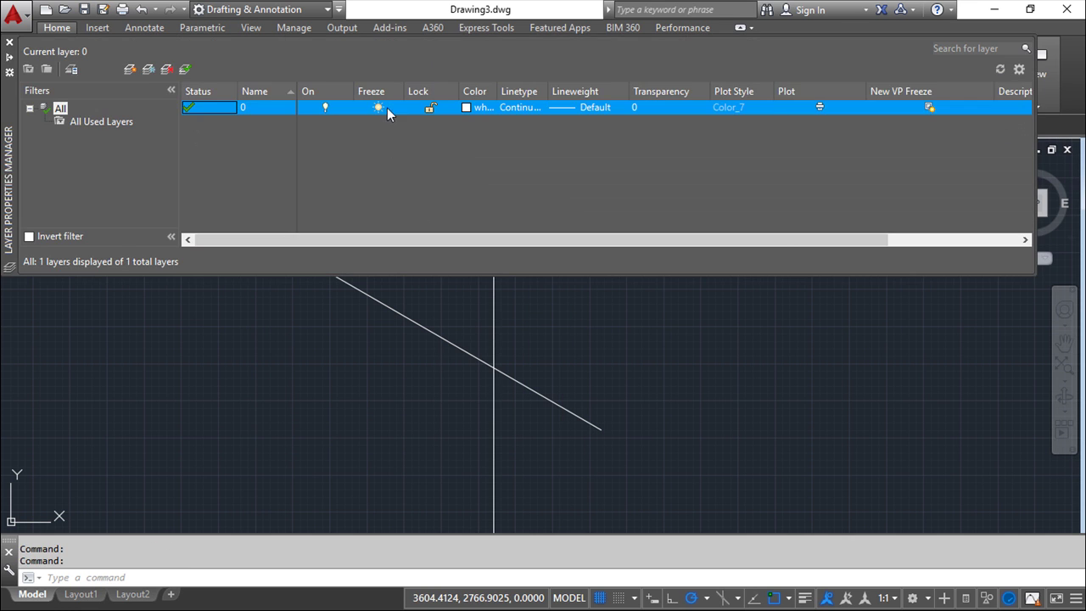
right_click(372, 126)
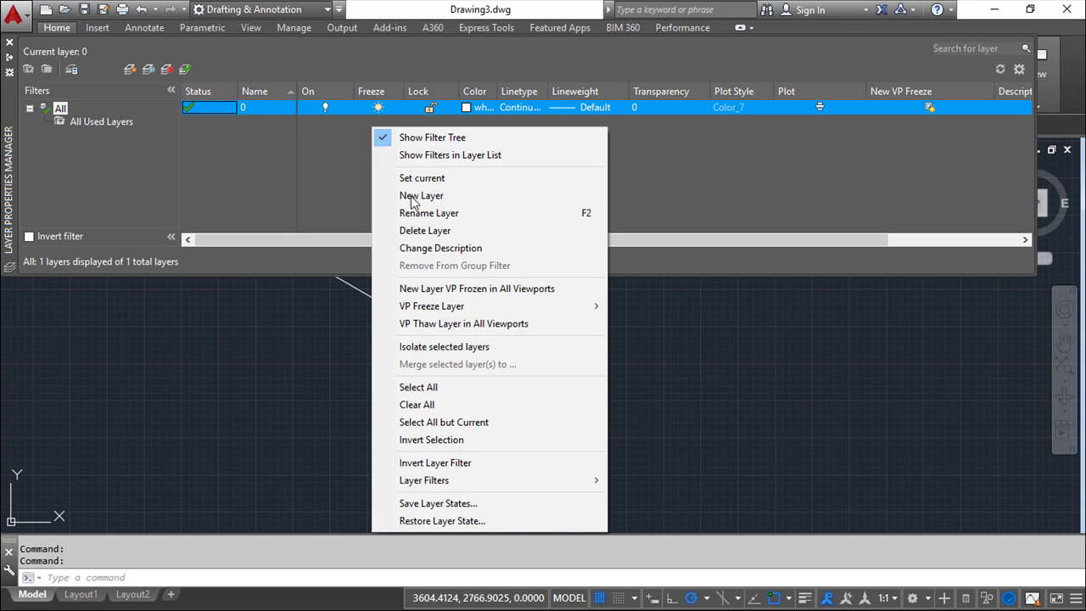
left_click(420, 196)
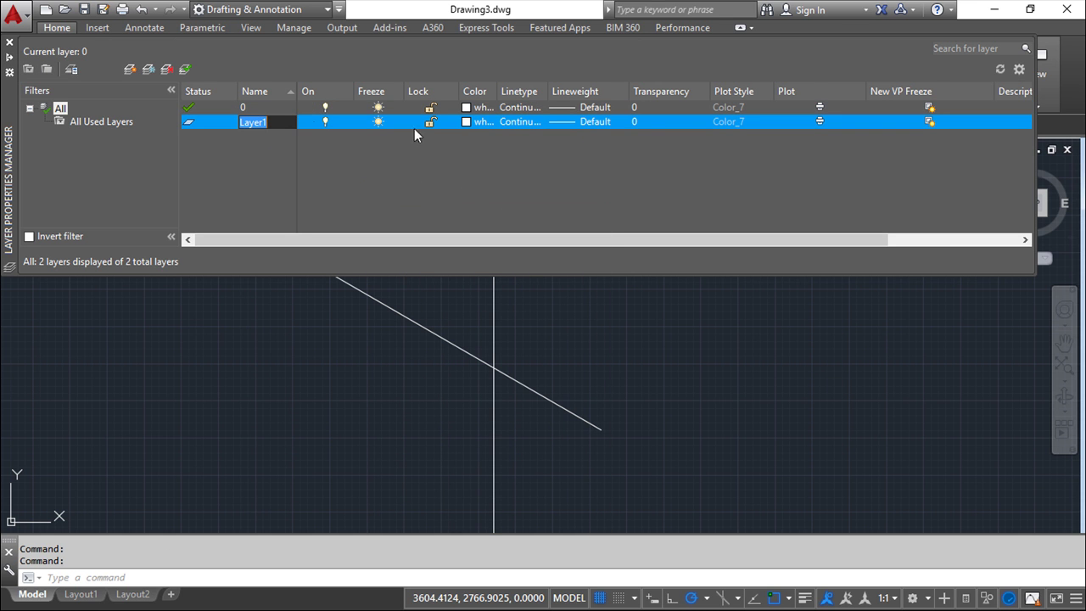
left_click(467, 122)
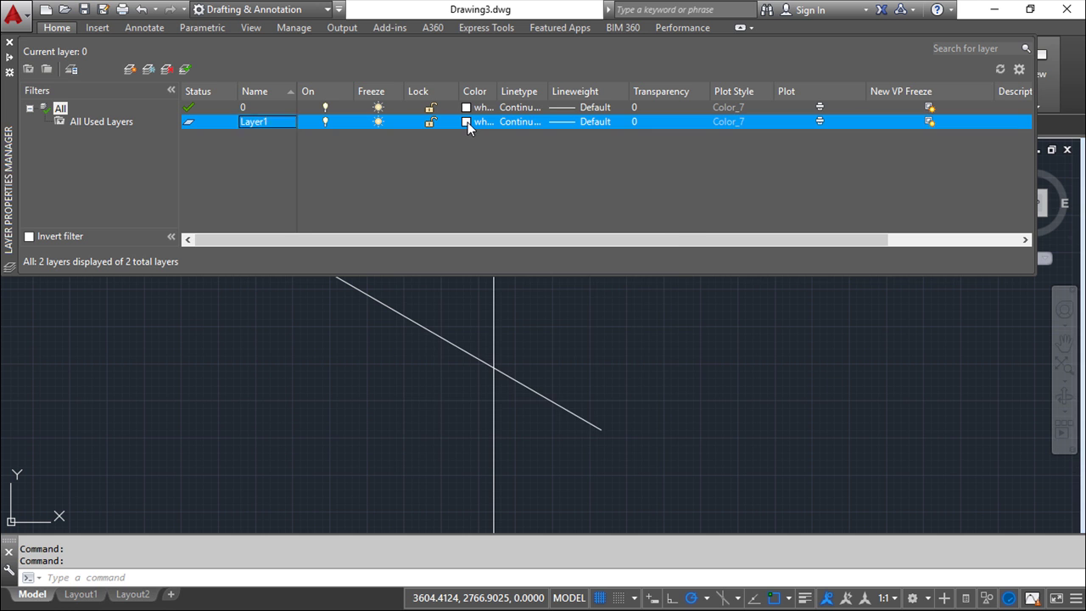
left_click(420, 349)
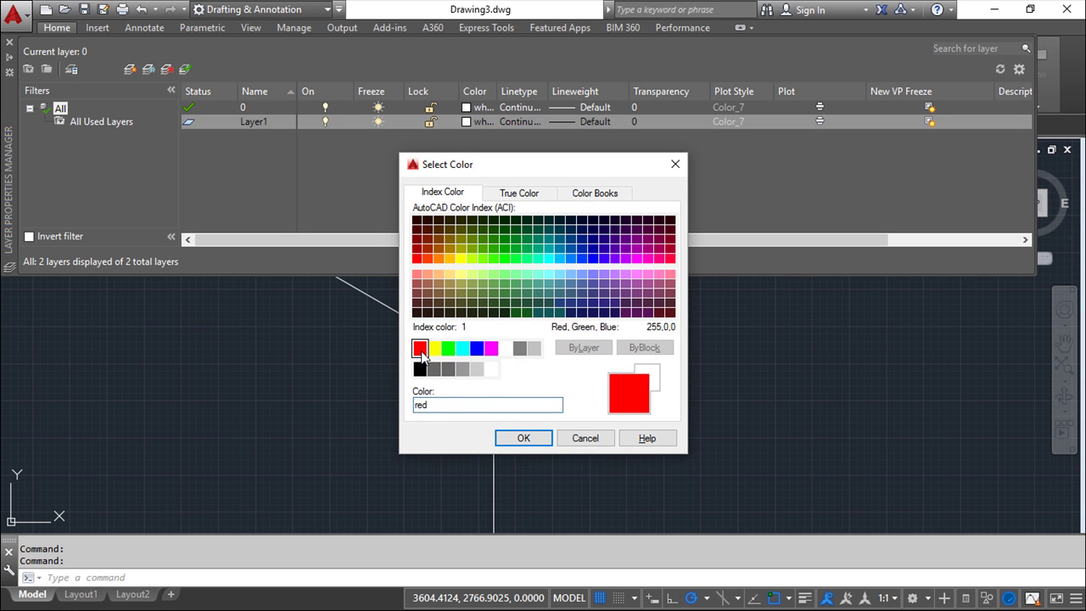
left_click(521, 438)
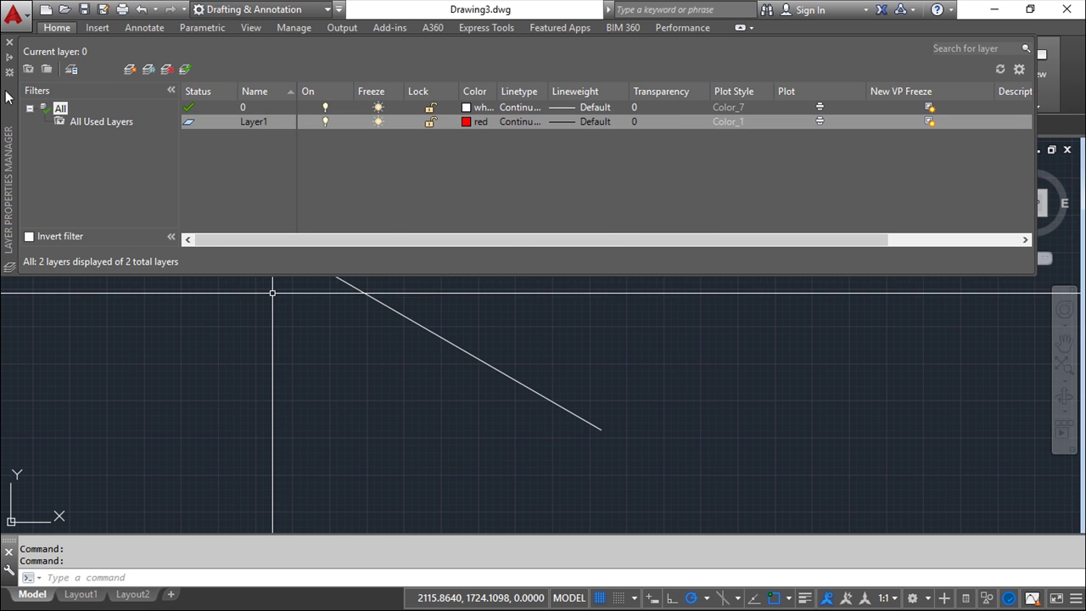
left_click(9, 42)
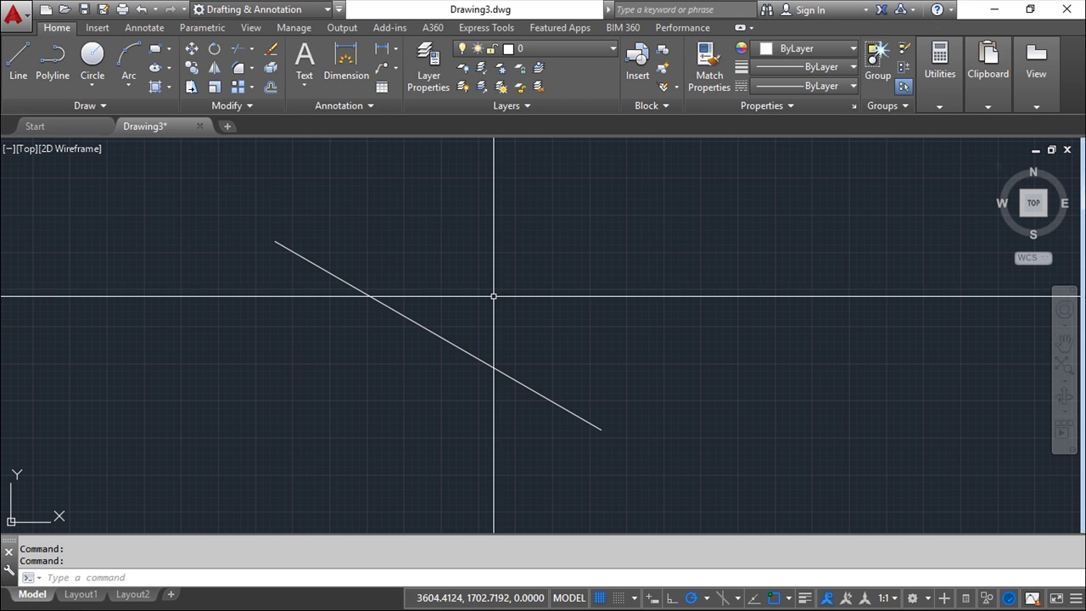
Make Layer1 current and draw a red line from upper right to lower left, crossing the white line
left_click(613, 49)
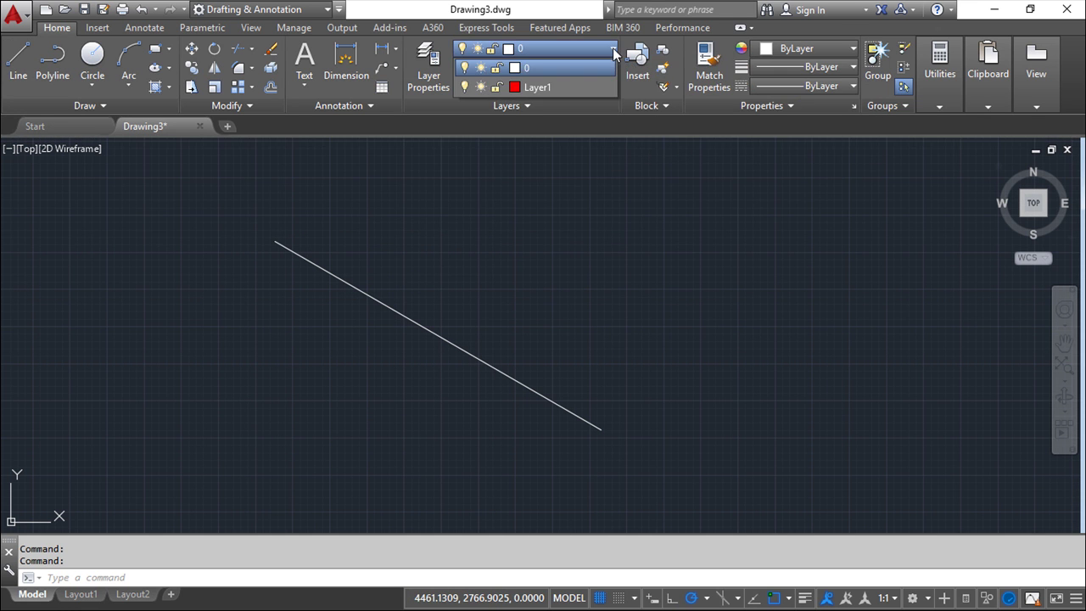
left_click(552, 87)
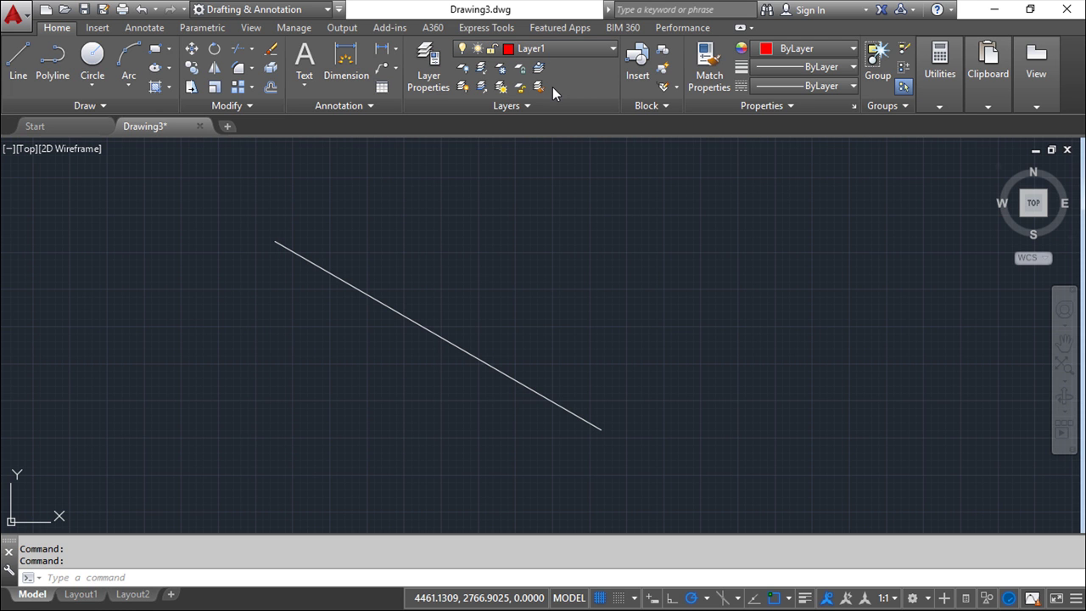
left_click(18, 59)
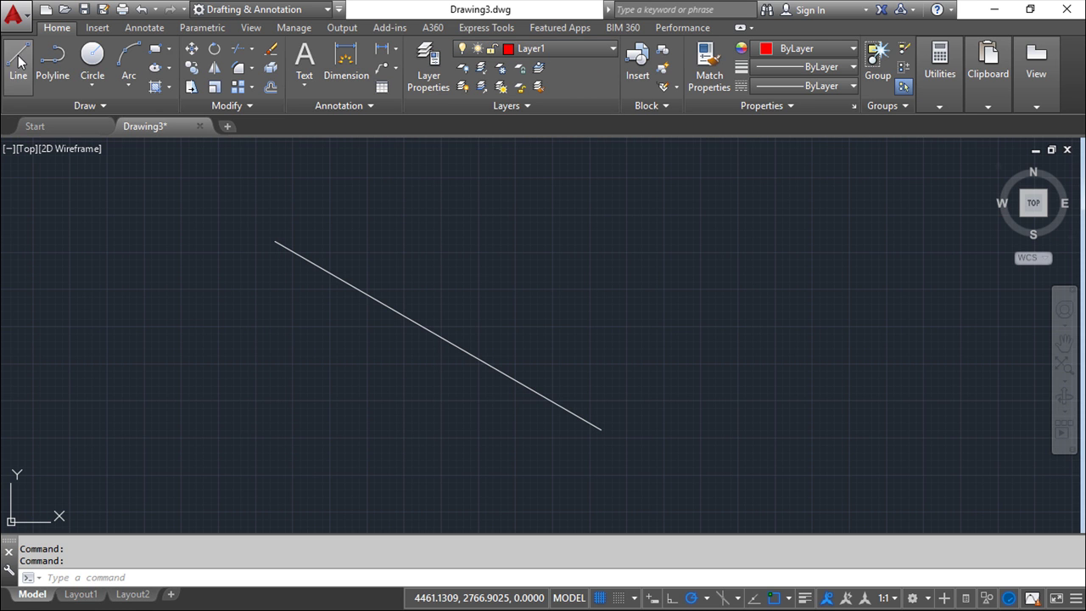
left_click(552, 207)
left_click(329, 424)
right_click(443, 457)
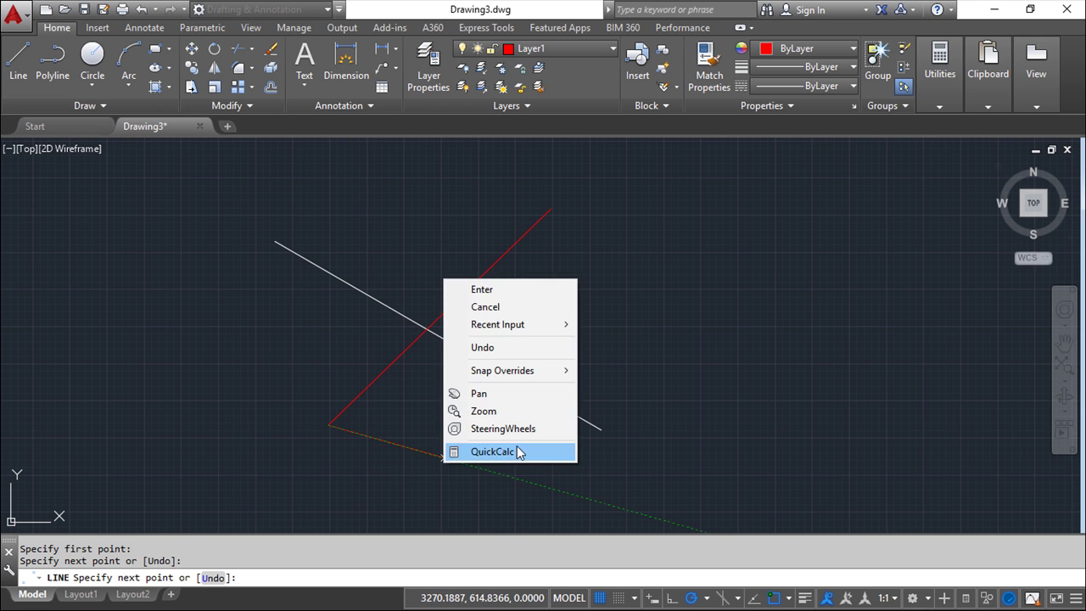
left_click(505, 292)
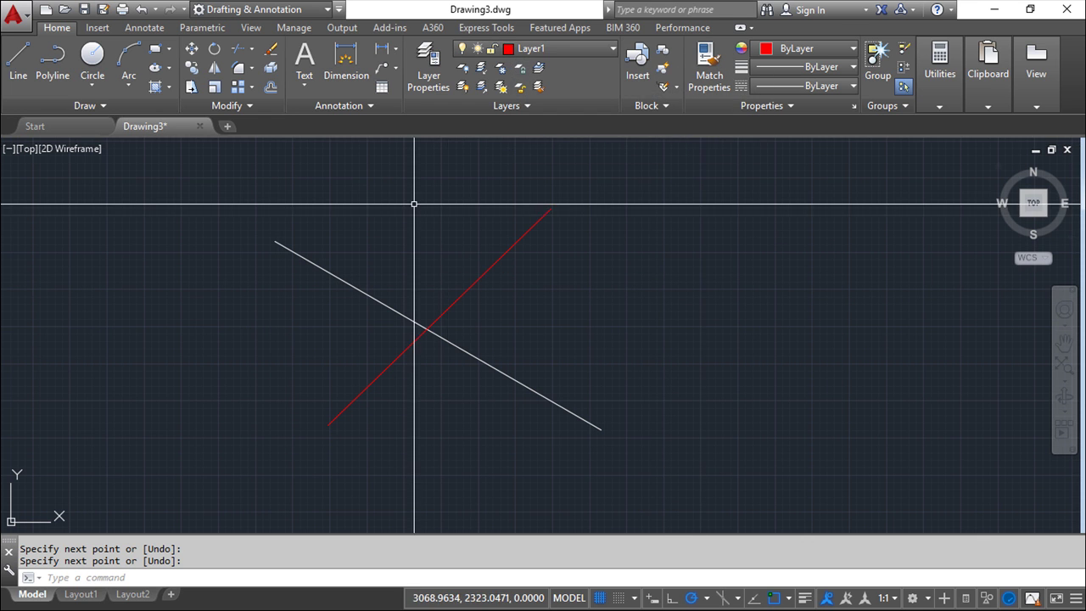
Set the drawing colour to Green and draw a green line crossing the red line near the top
left_click(853, 50)
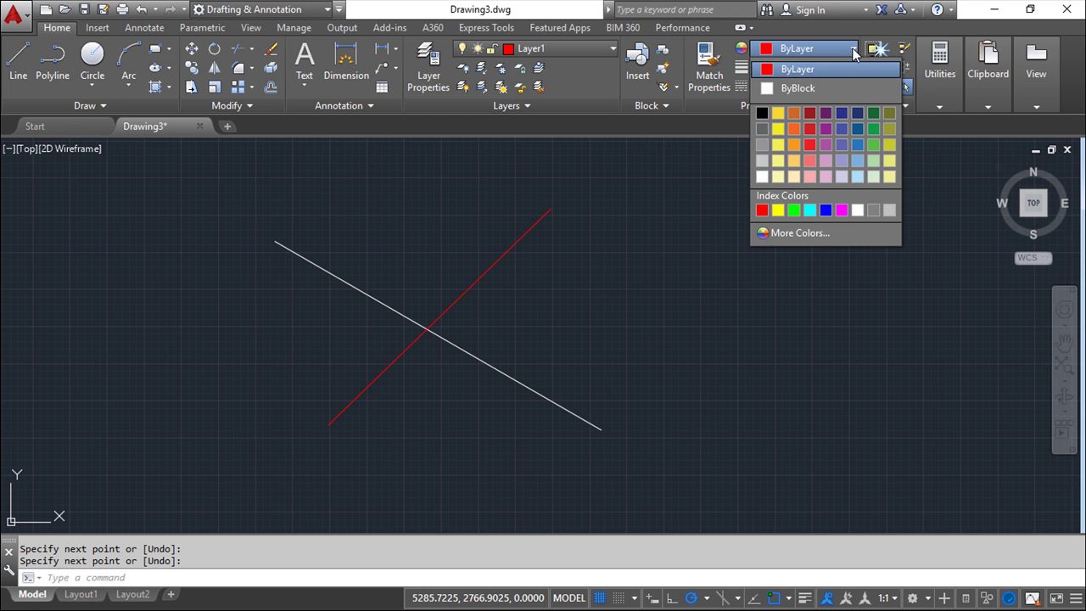
left_click(794, 210)
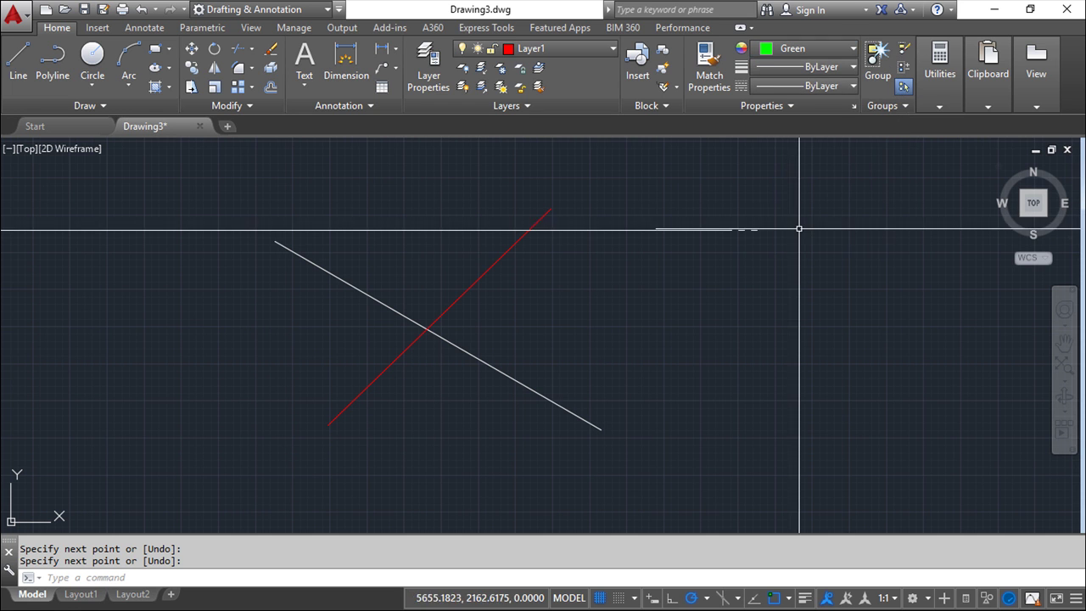
left_click(18, 57)
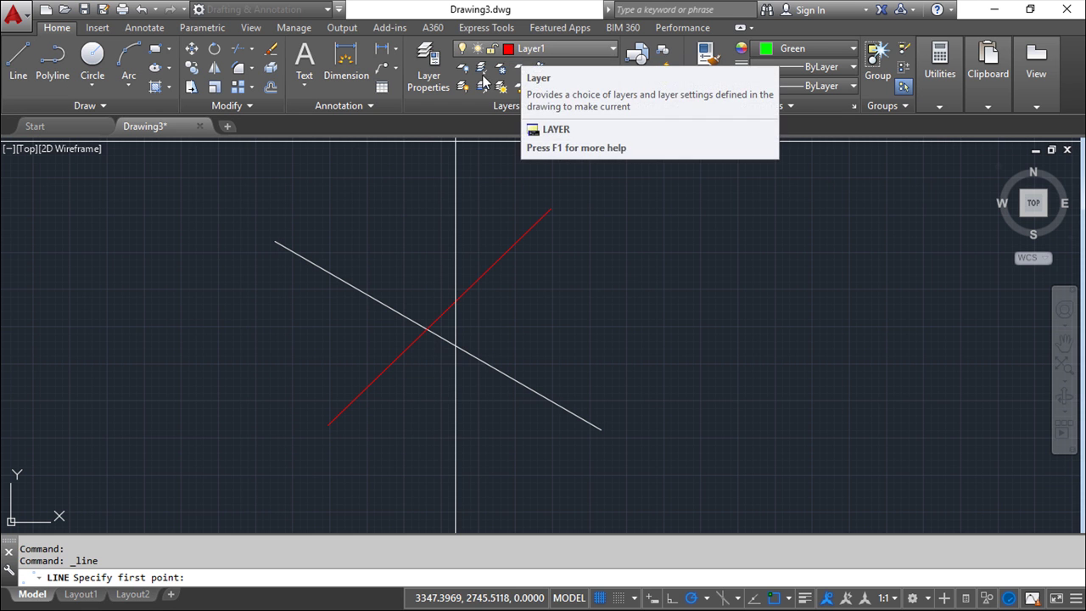
left_click(418, 186)
right_click(800, 351)
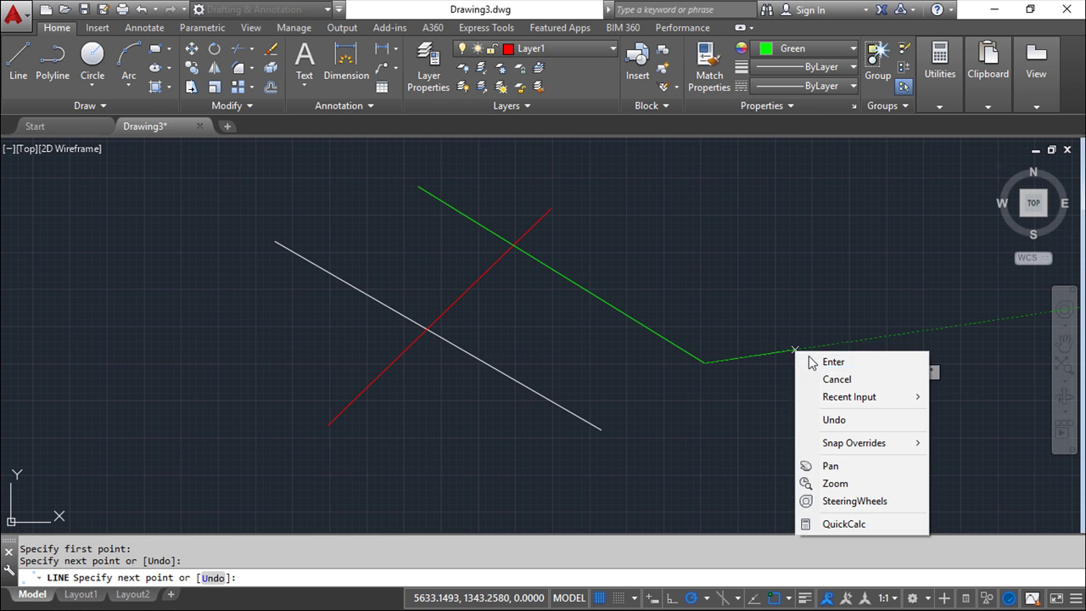
left_click(823, 361)
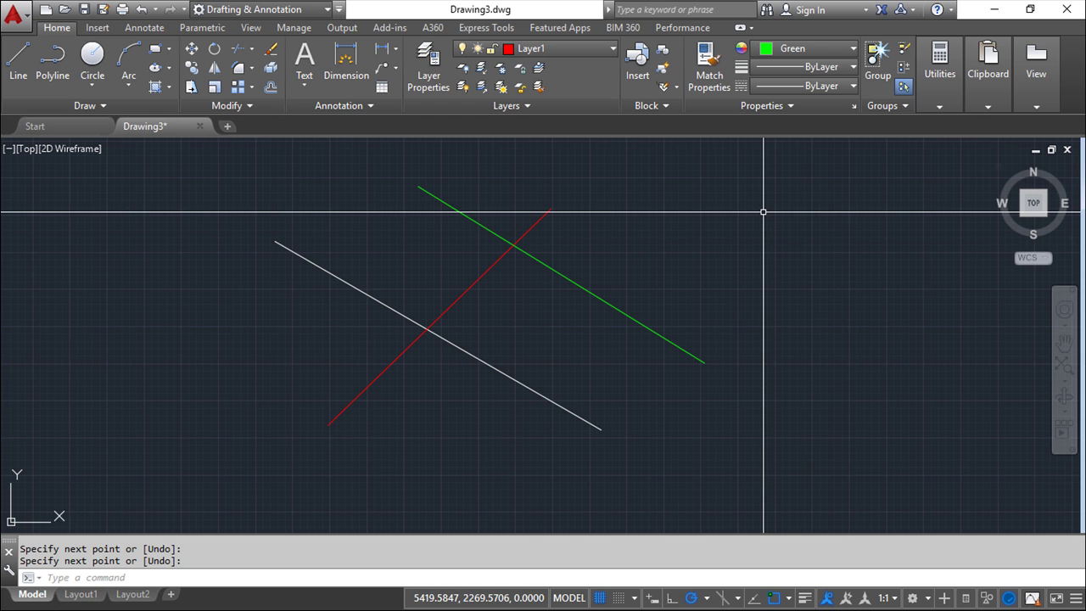
Open the Properties palette and select the green line, showing colour Green and layer Layer1
left_click(787, 107)
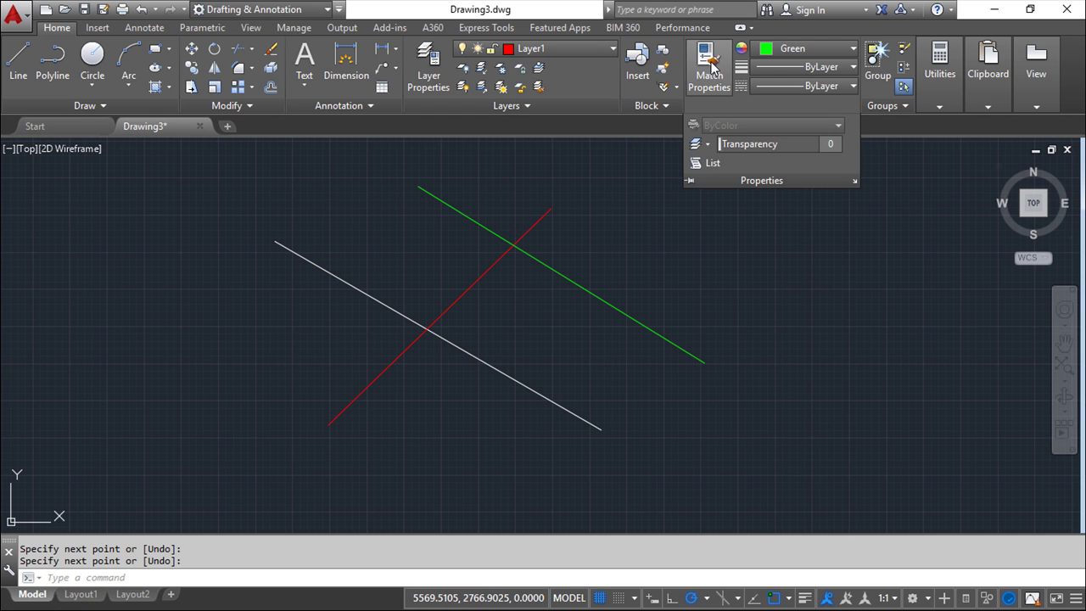
left_click(855, 181)
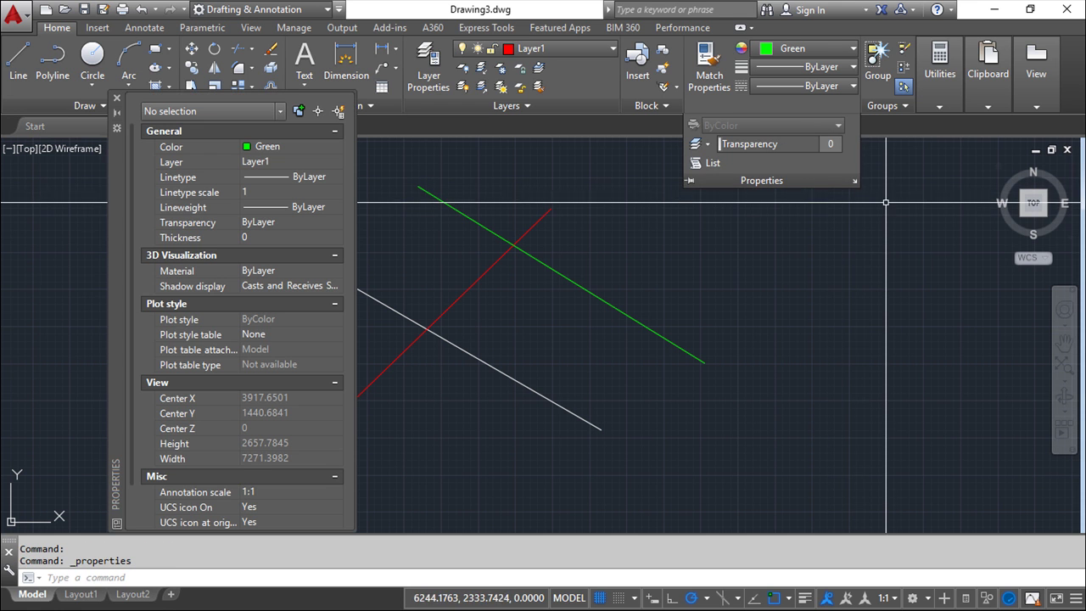
left_click(917, 167)
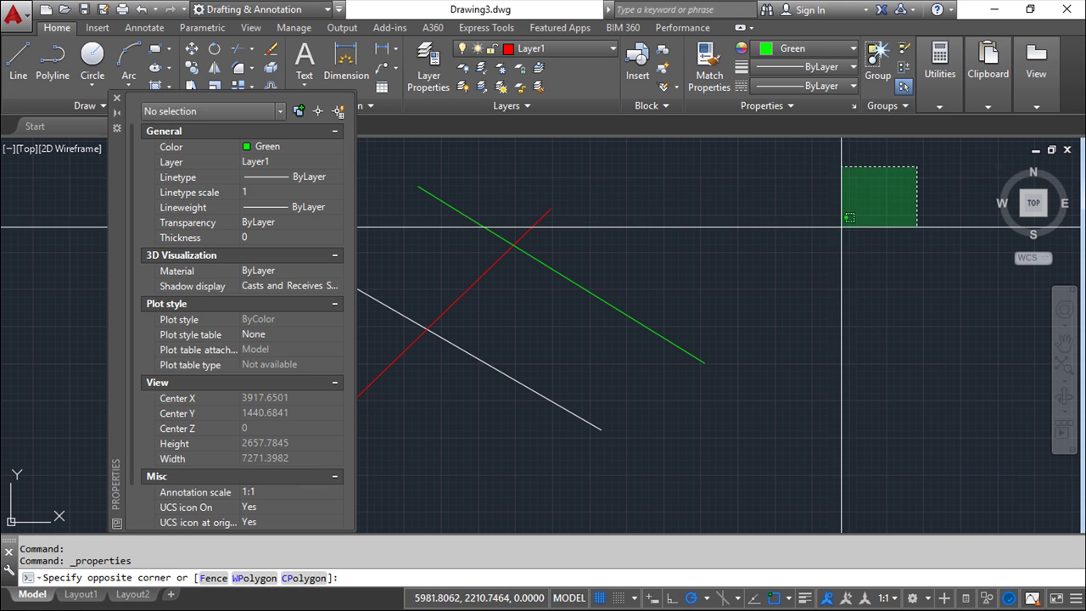
key("Escape")
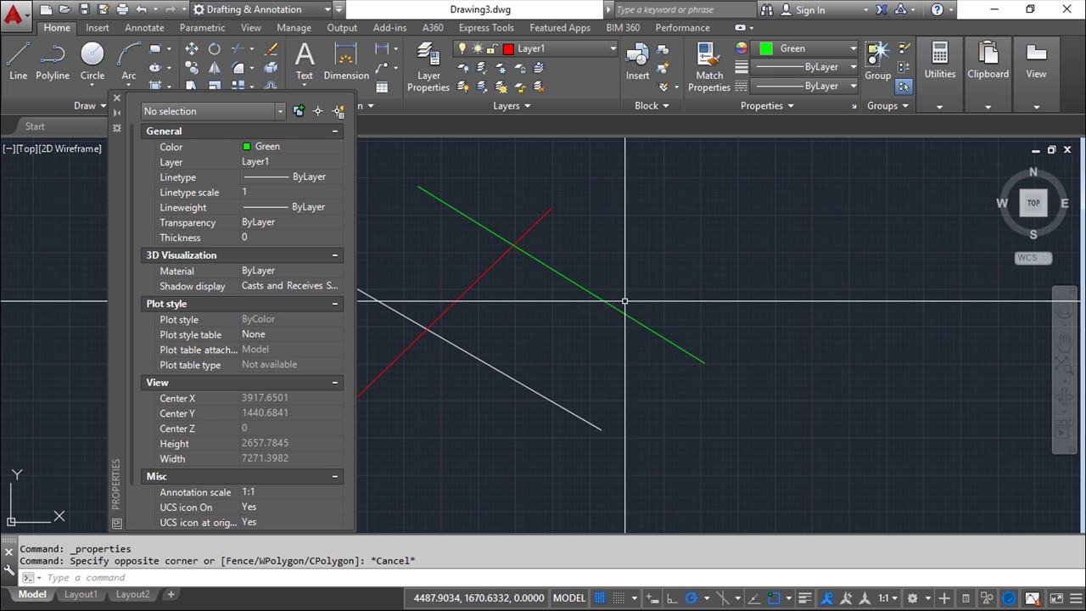
left_click(590, 290)
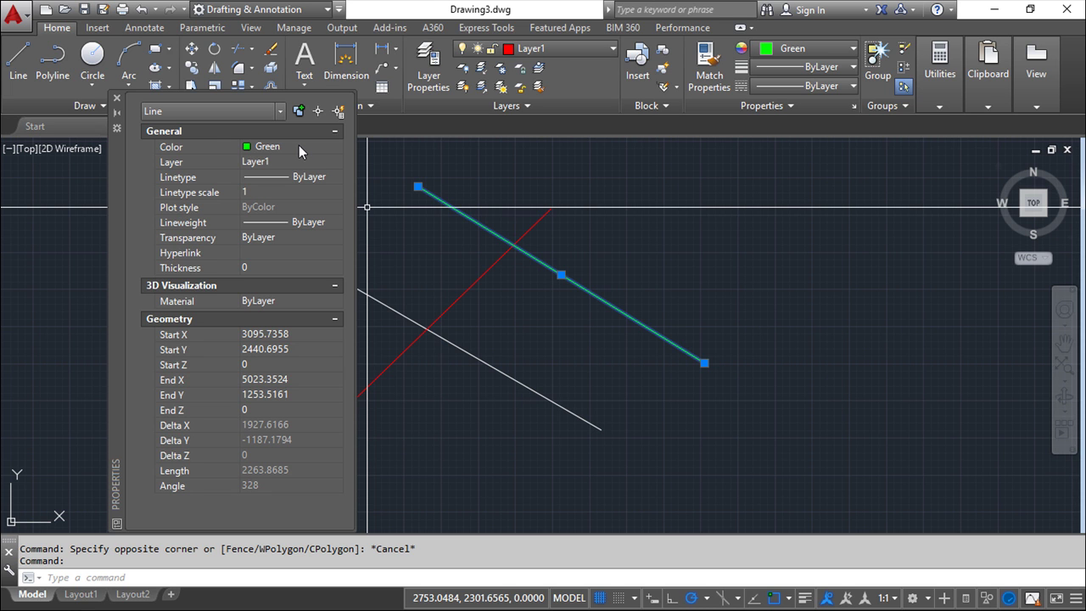
Set the green line's colour to ByLayer and its layer to 0 so it turns white
left_click(299, 146)
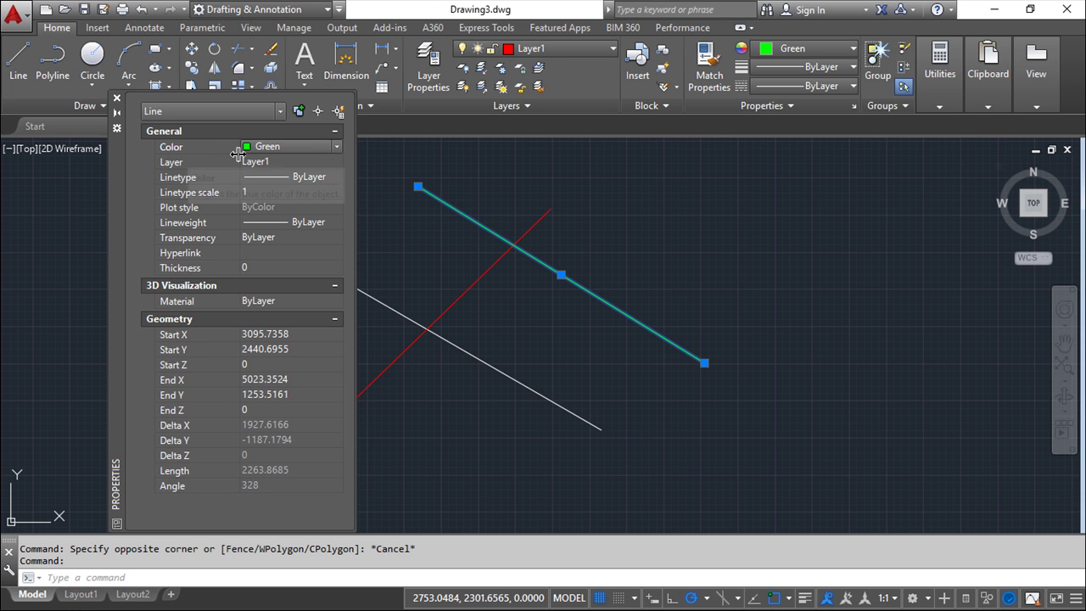
left_click(339, 146)
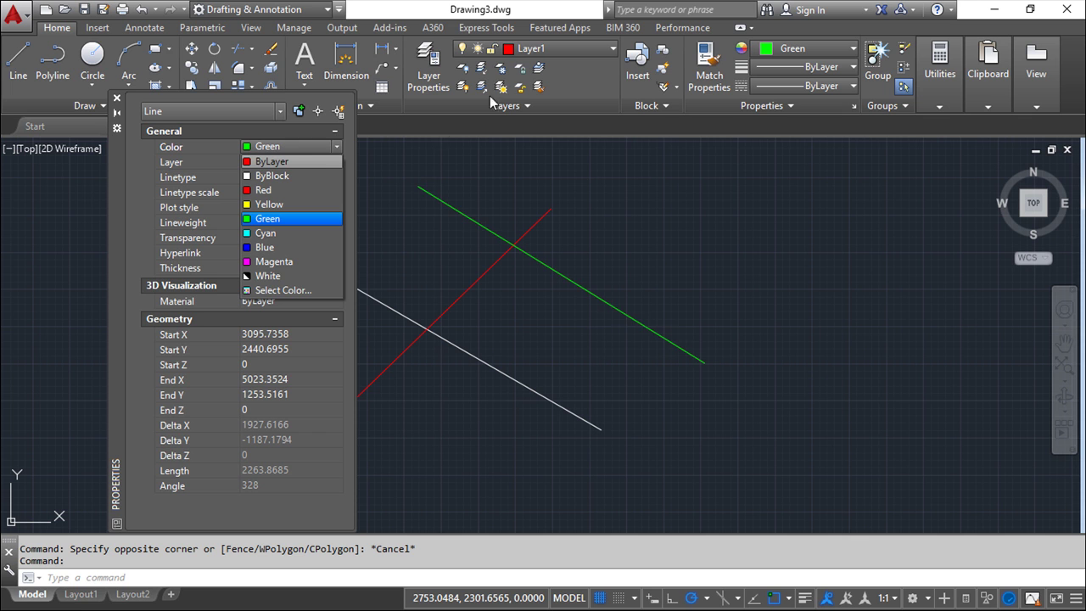
left_click(290, 162)
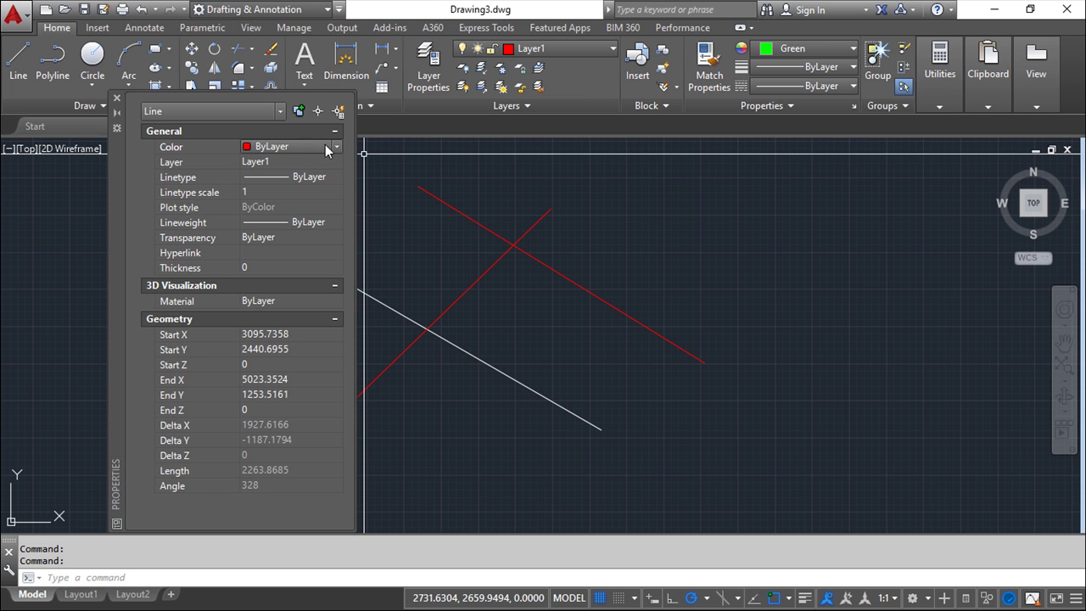
mouse_move(280, 162)
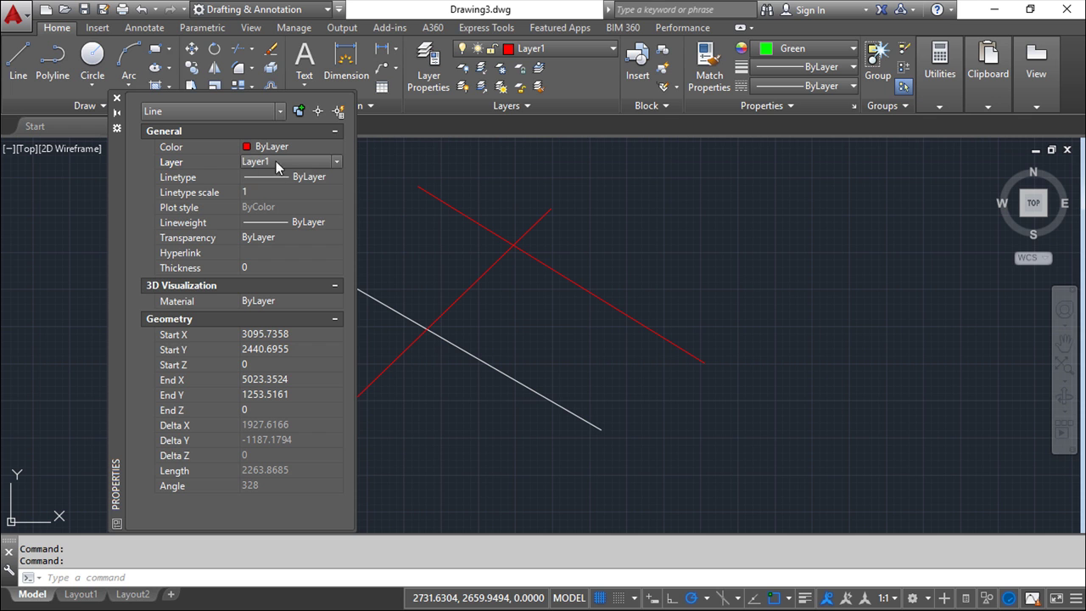
left_click(337, 162)
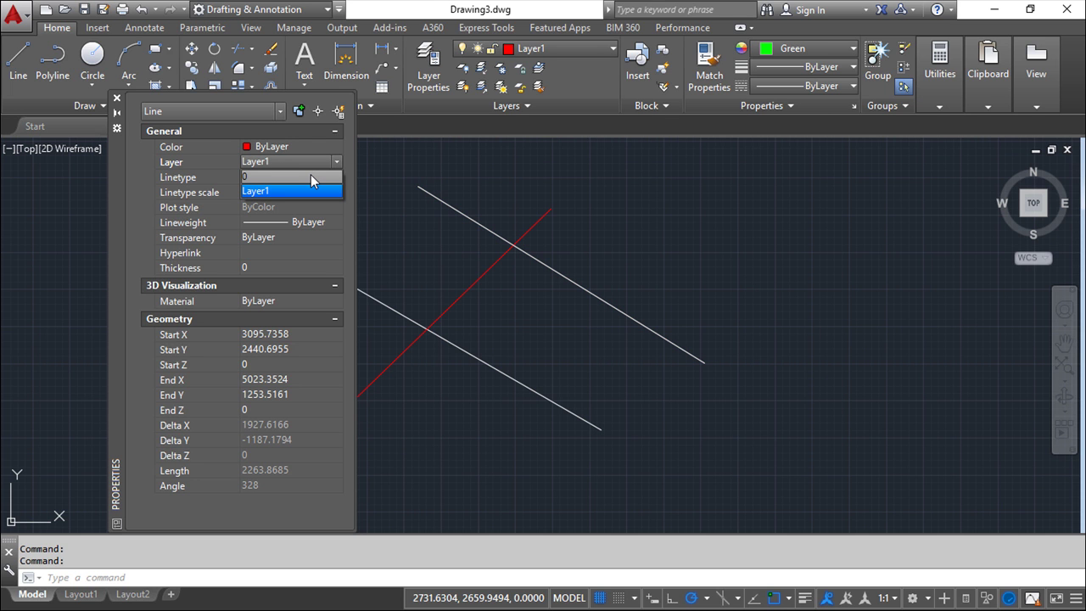
left_click(310, 177)
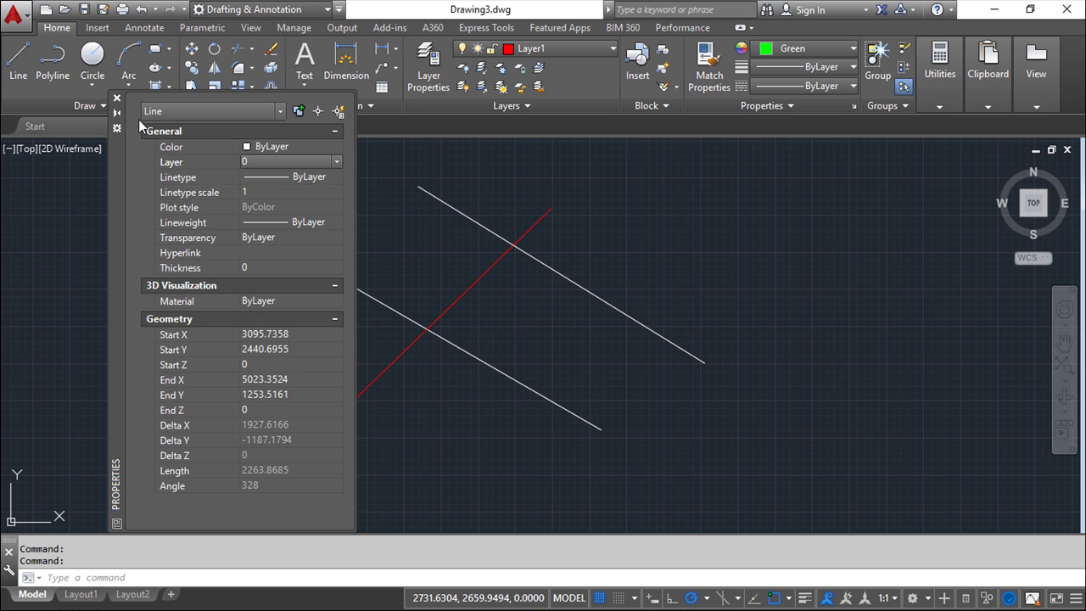
left_click(116, 99)
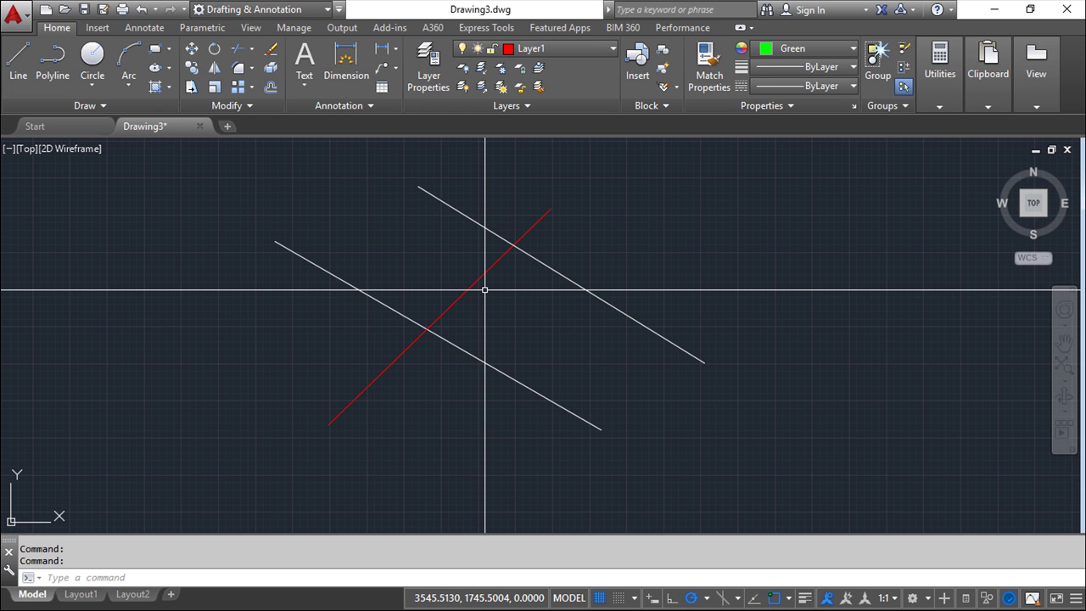
Add Layer2, Layer3, Layer4, Layer5, Layer6 and Layer7 in the Layer Properties Manager, then close it
left_click(430, 63)
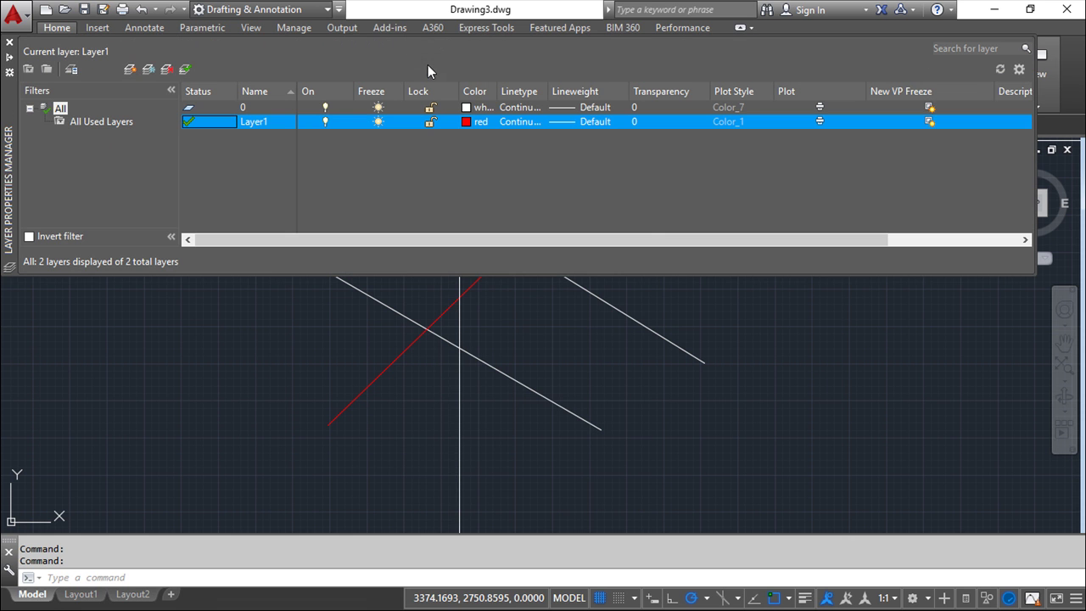
right_click(411, 159)
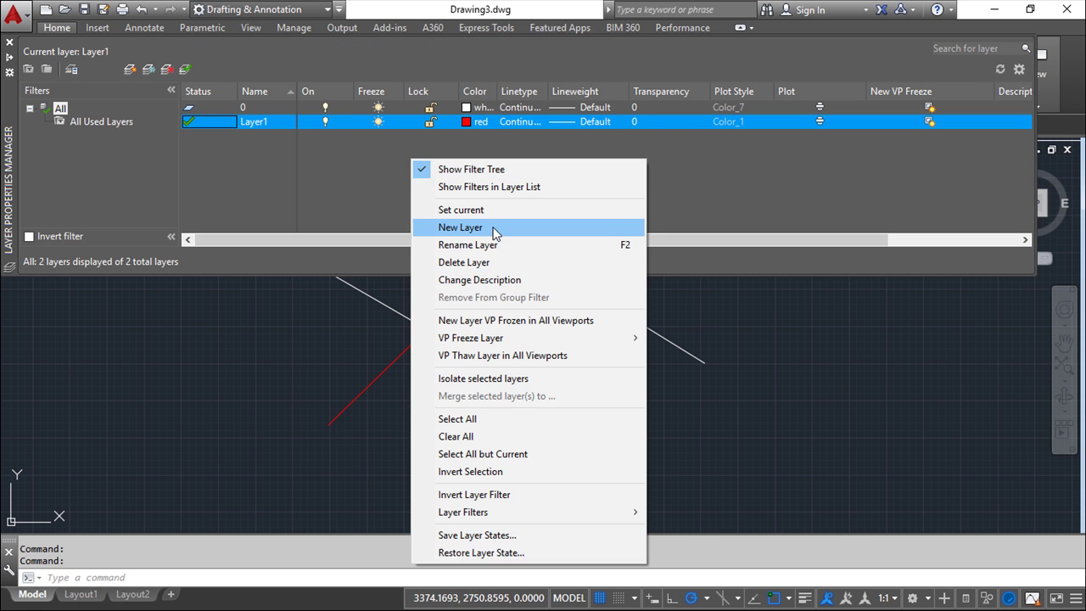
left_click(497, 226)
right_click(458, 186)
left_click(467, 244)
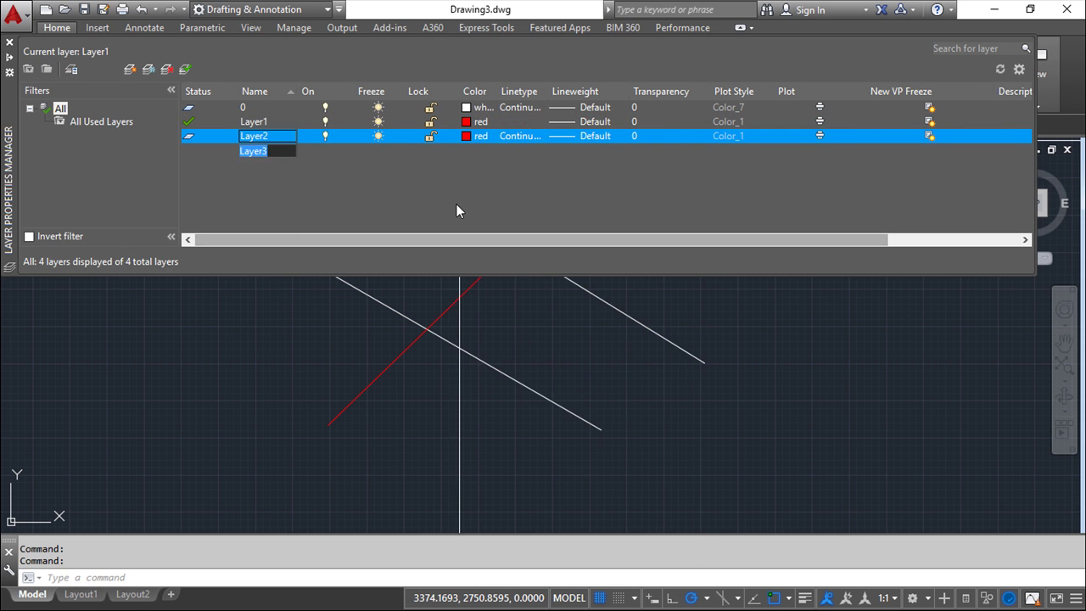
left_click(497, 265)
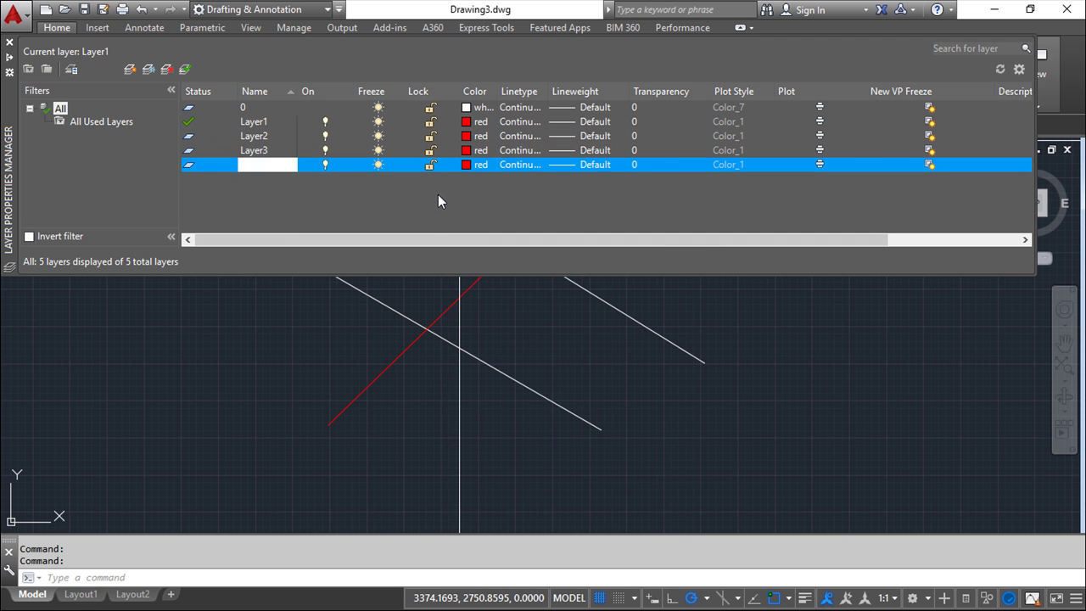
right_click(439, 194)
left_click(480, 264)
right_click(427, 210)
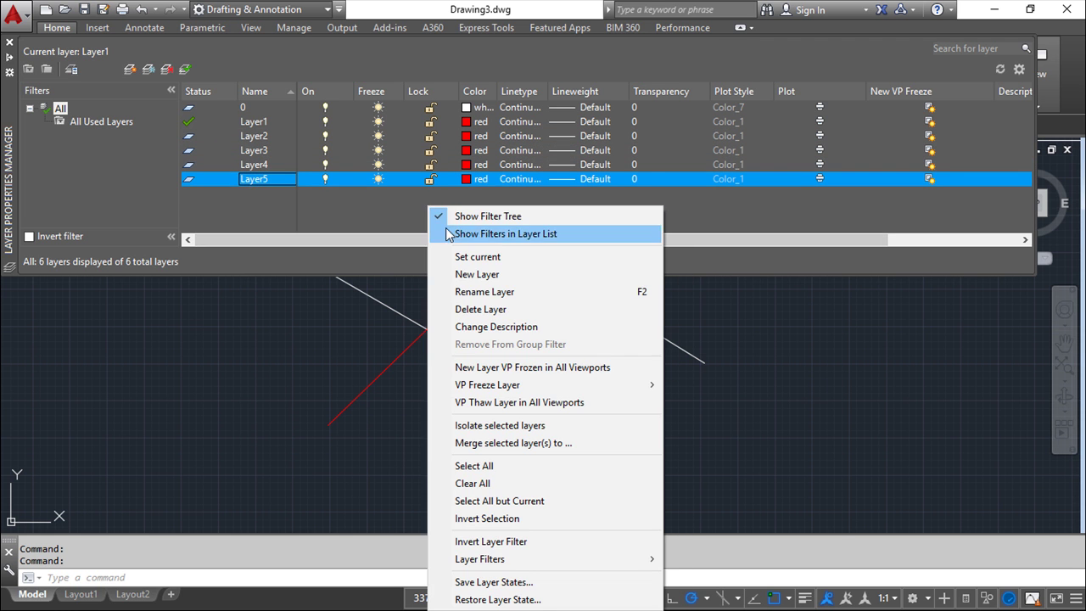
left_click(476, 276)
right_click(436, 221)
left_click(505, 274)
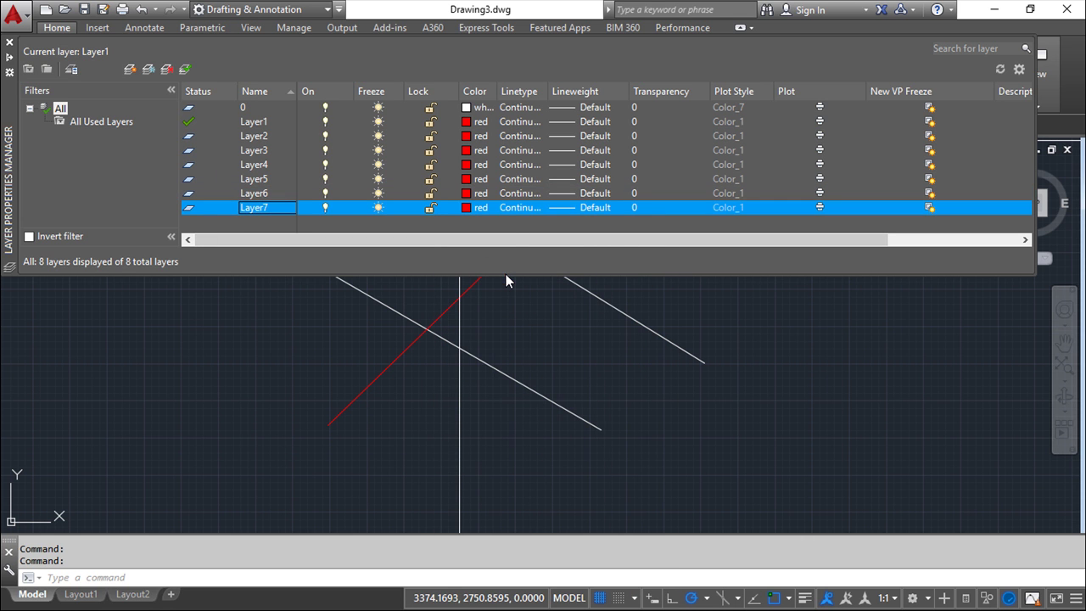
left_click(133, 148)
left_click(9, 42)
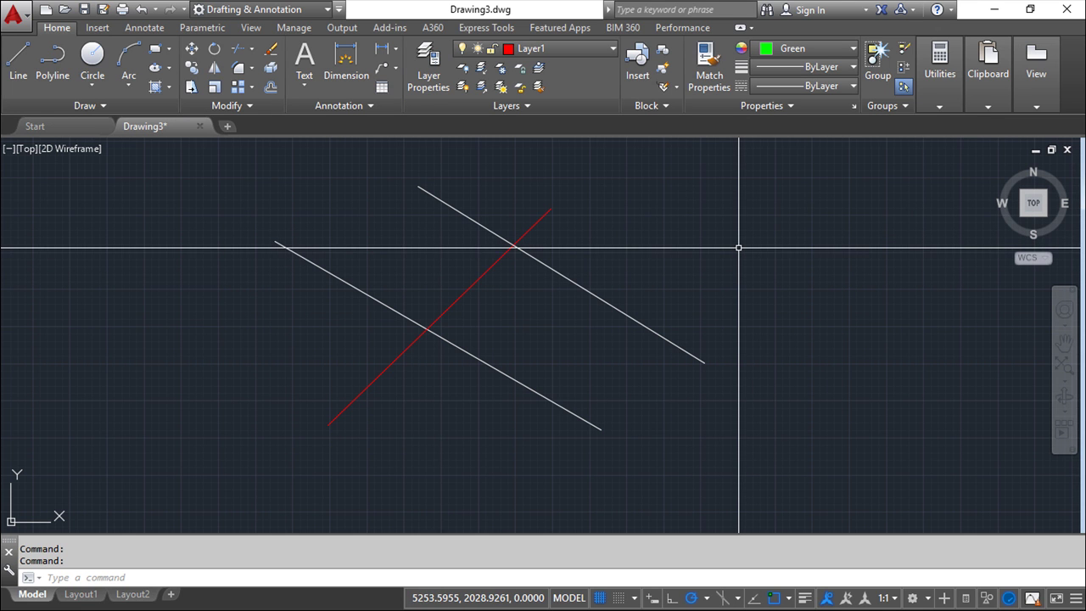
Set the LOGFILEMODE system variable to 1 to turn on command-history logging
type("LOGFILEMODE")
key("Return")
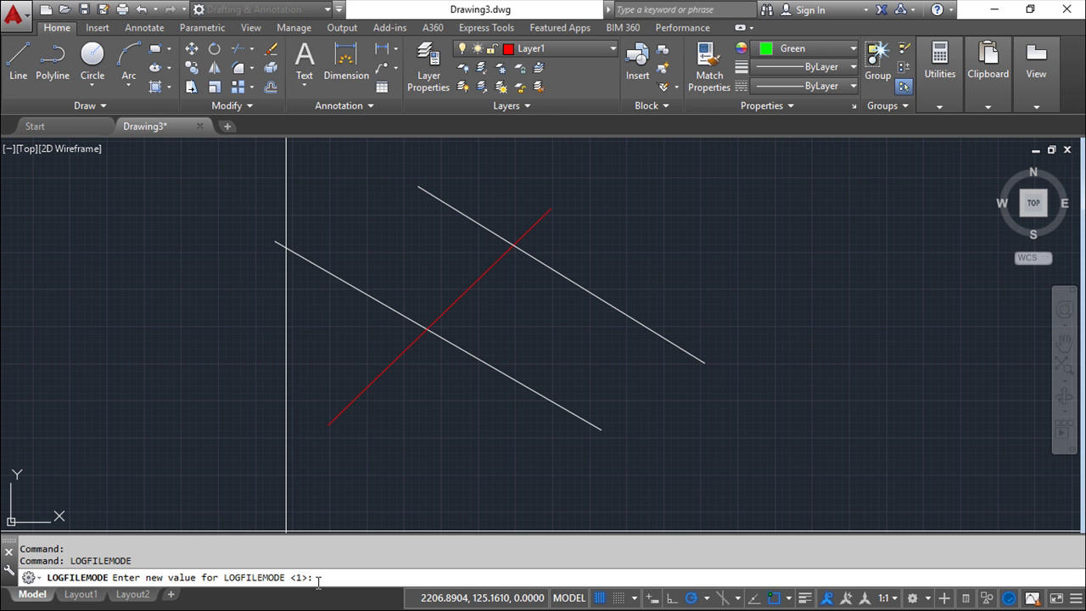
type("1")
key("Return")
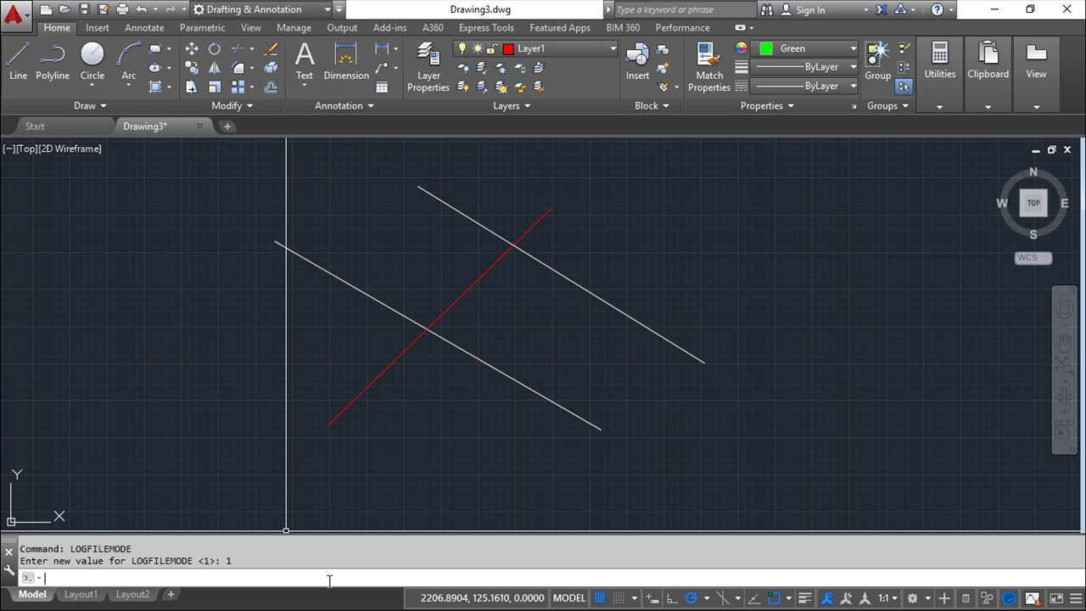
type("-")
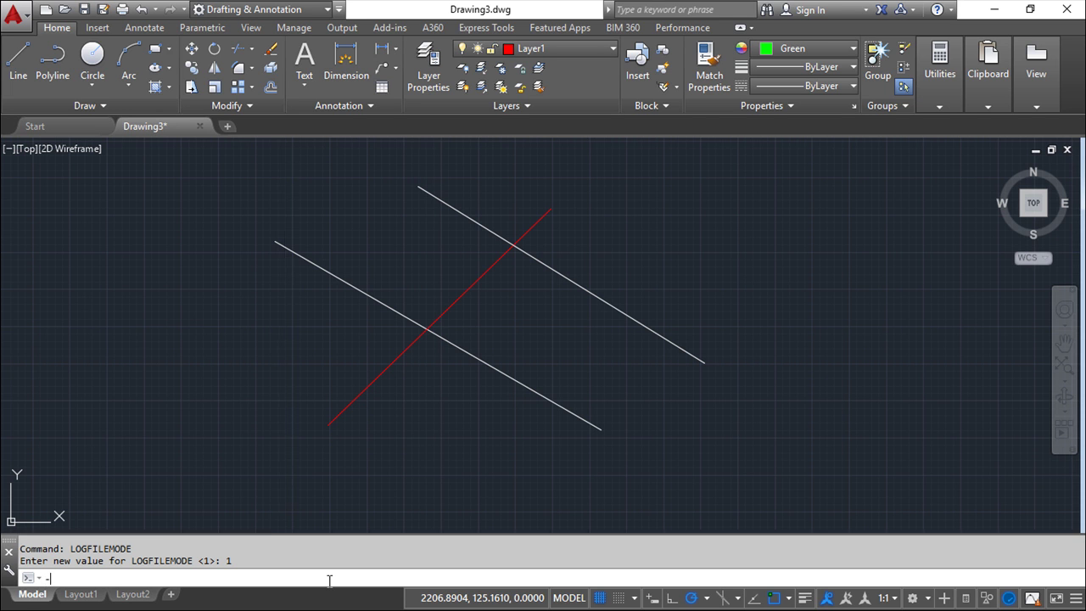
type("LA")
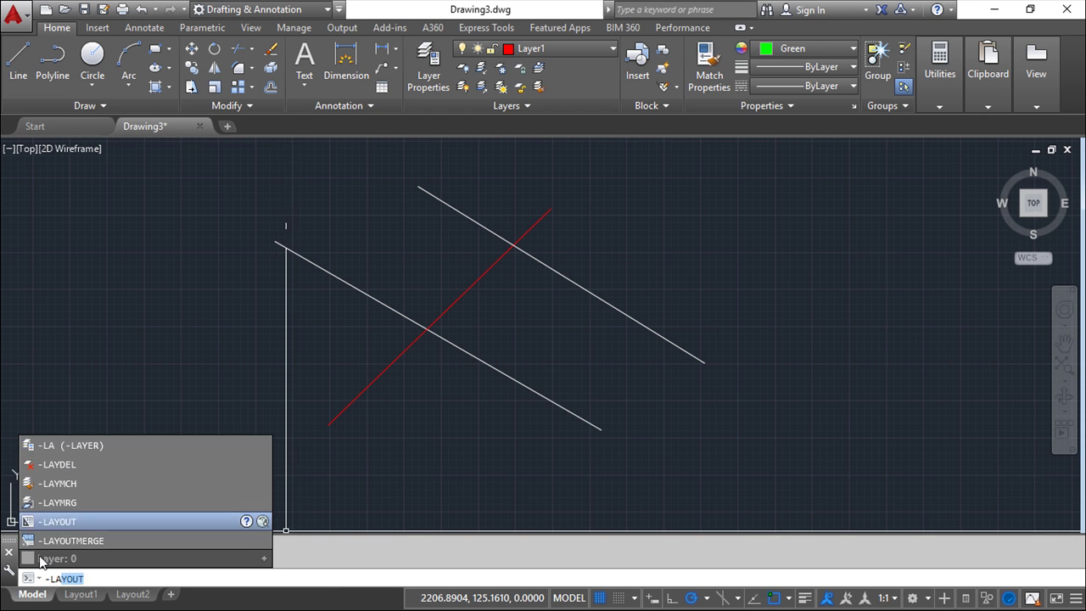
Run -LAYER with the ? option to list layers 0 through Layer7 in the command history
left_click(75, 444)
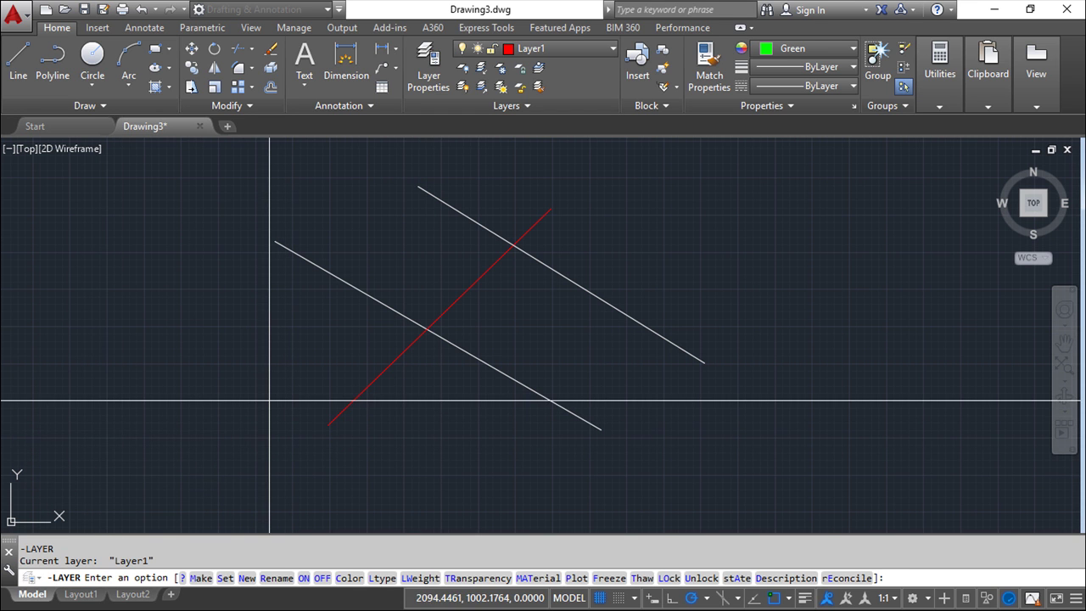
left_click(181, 578)
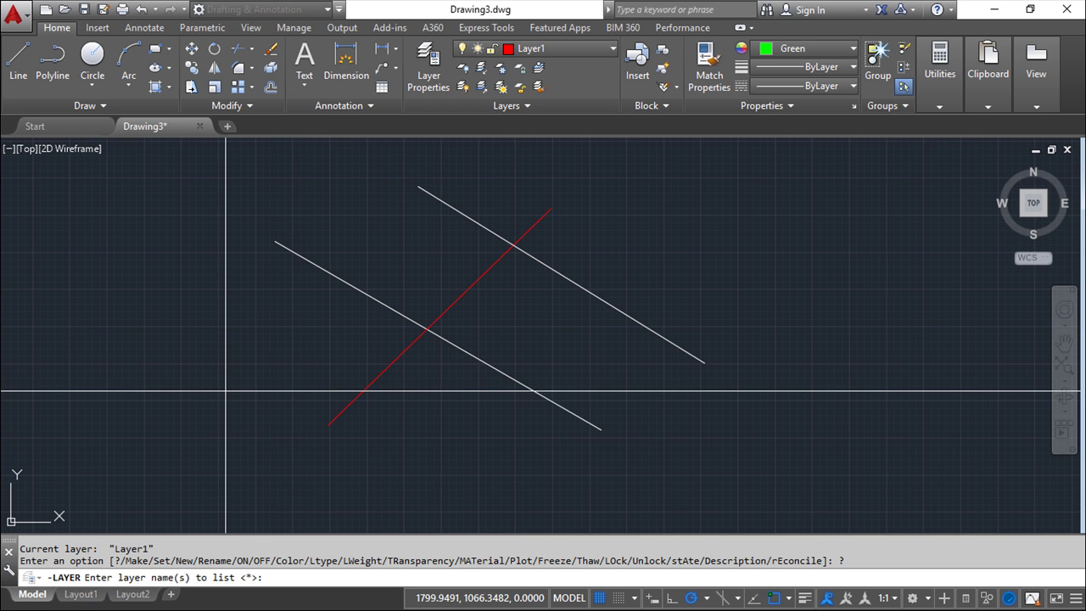
key("Return")
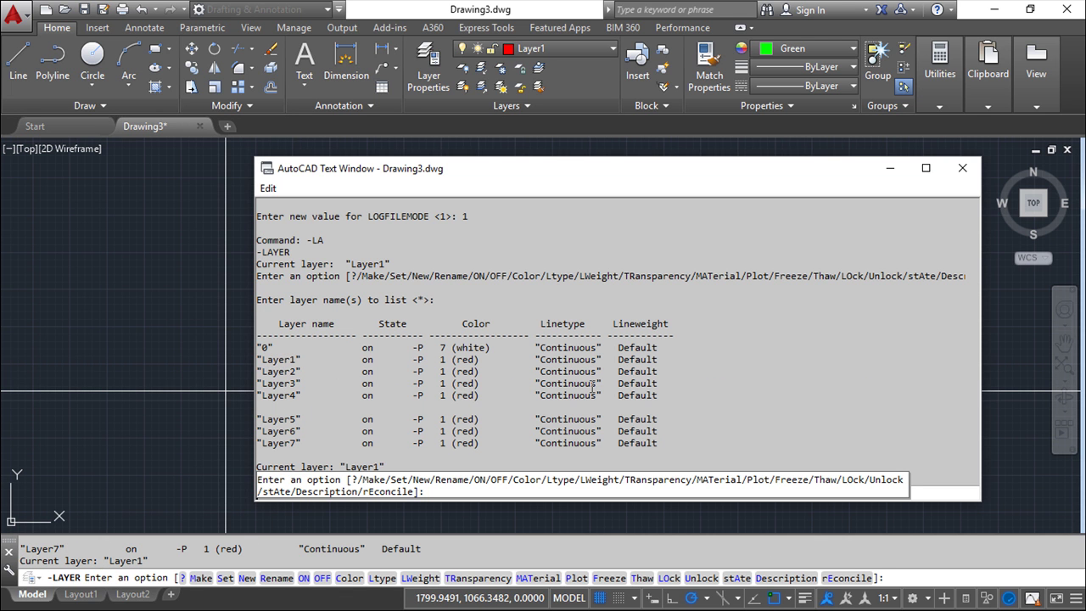
key("Return")
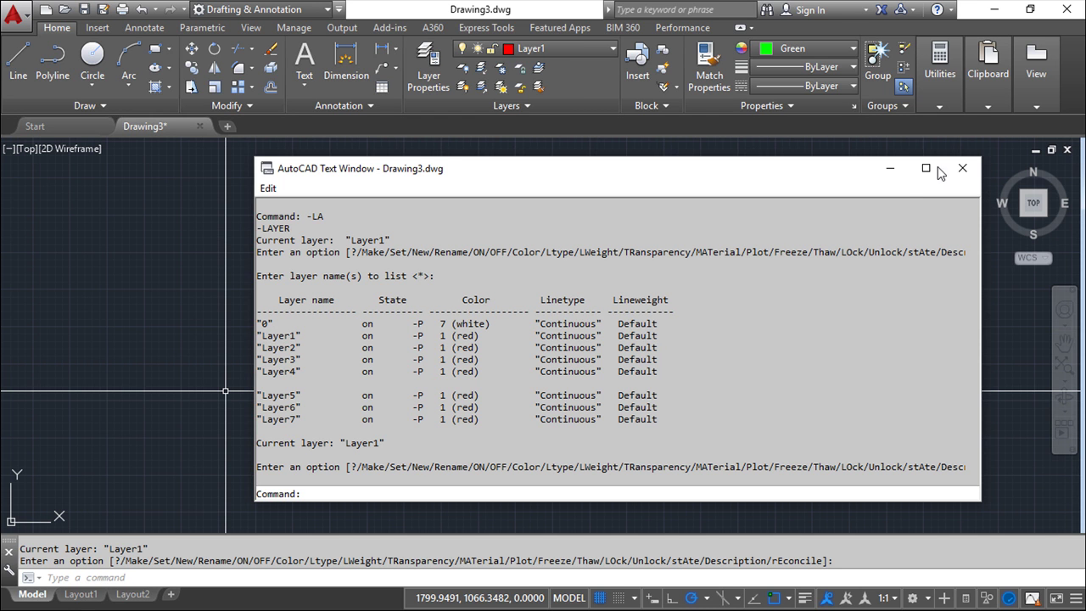
left_click(964, 172)
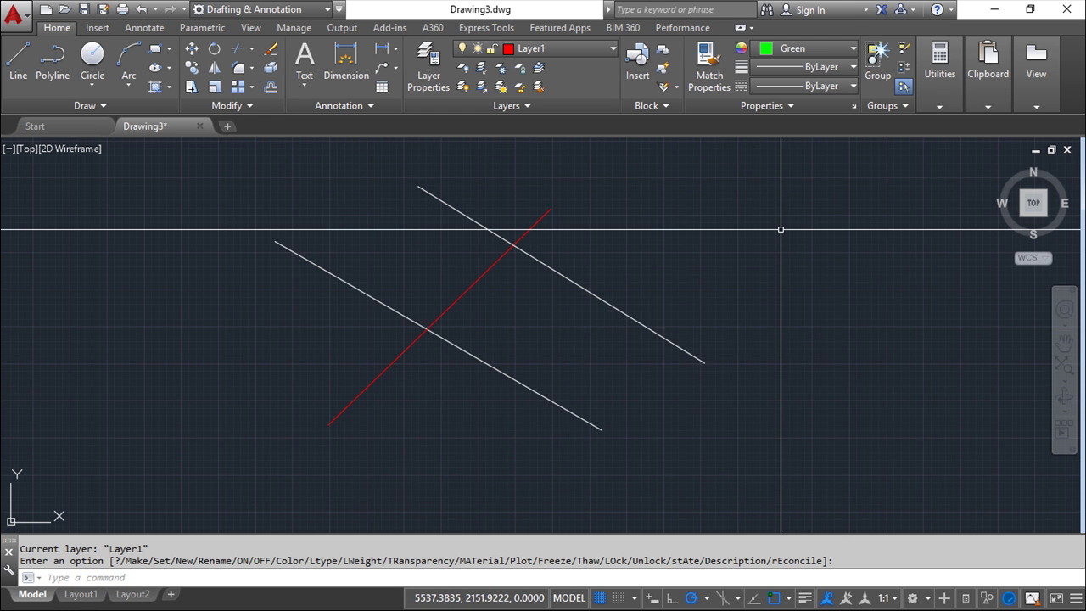
Cancel the layer prompt and run (getvar "logfilepath") to display the log file's enu folder
key("Escape")
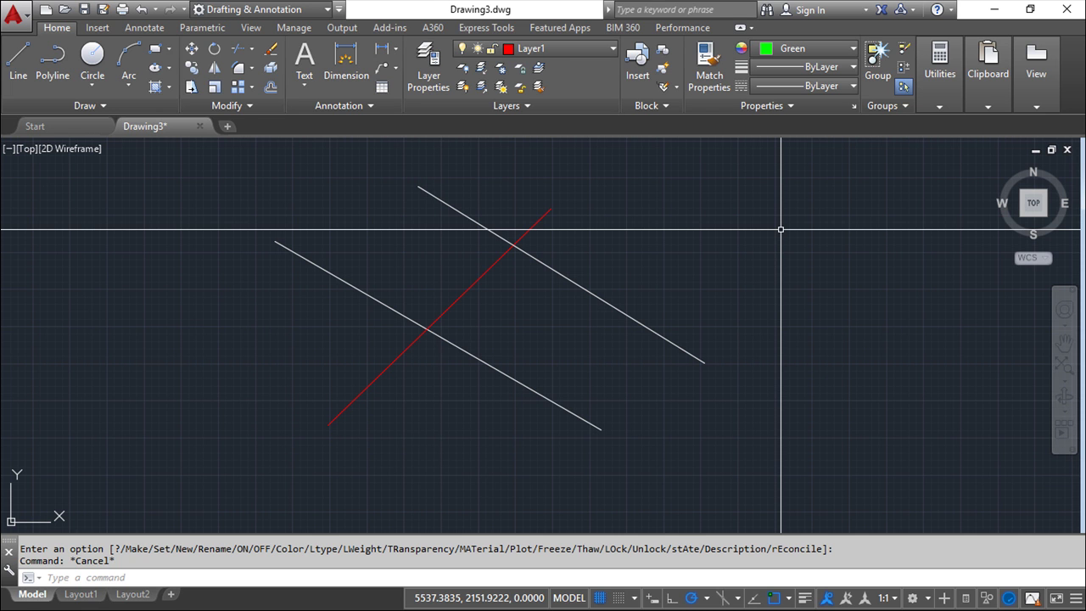
type("(getvar")
type(" \"")
type("logfilepath\")")
key("Return")
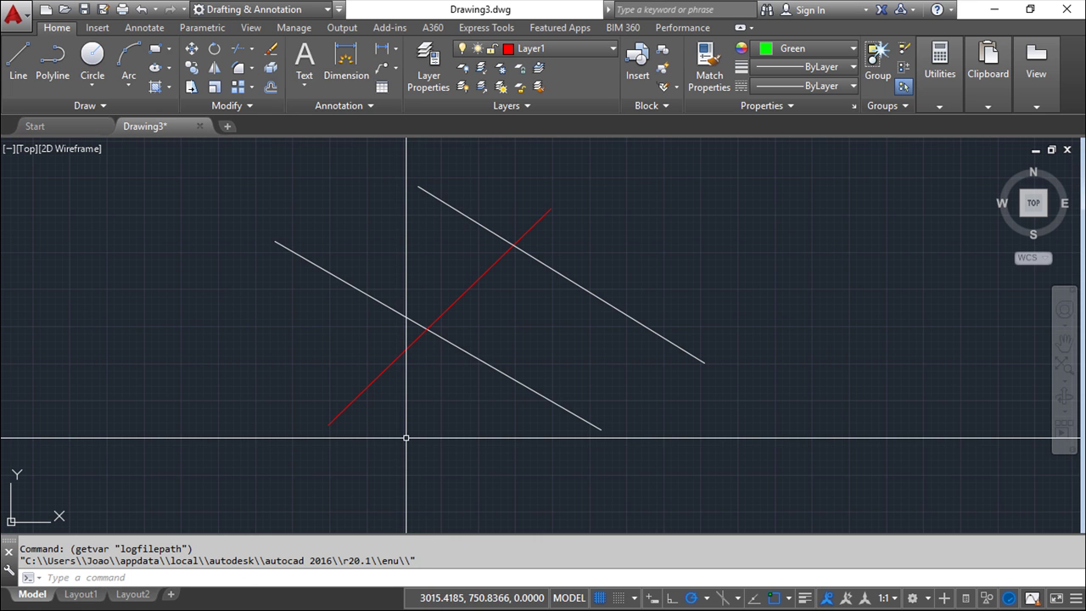
key("alt+Tab")
key("alt+Tab")
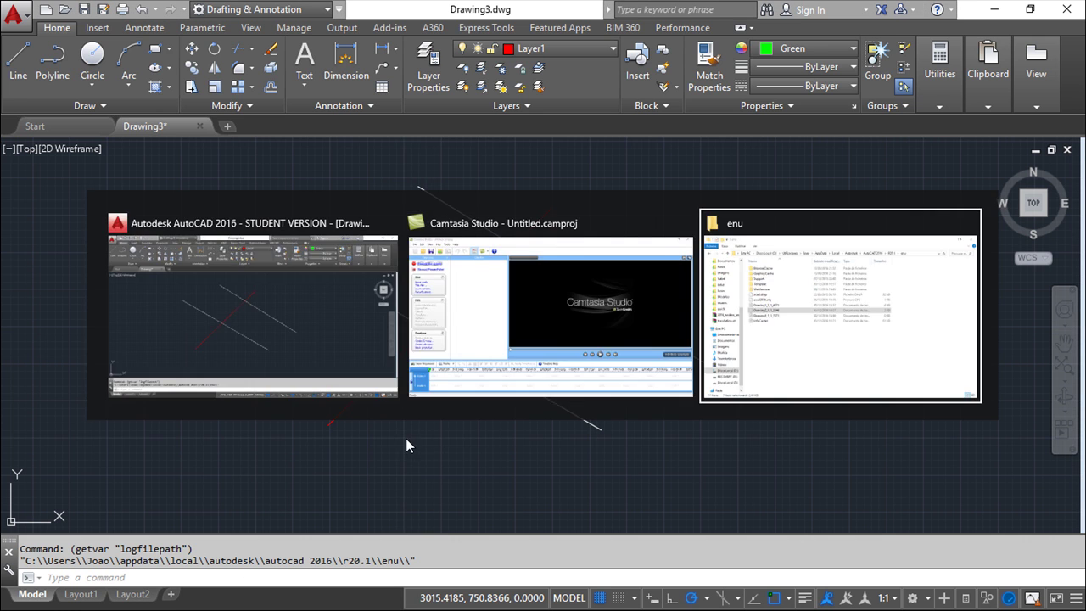
Reposition the Explorer window and open the Drawing3_1_1_7371 log file
left_click_drag(480, 49, 590, 34)
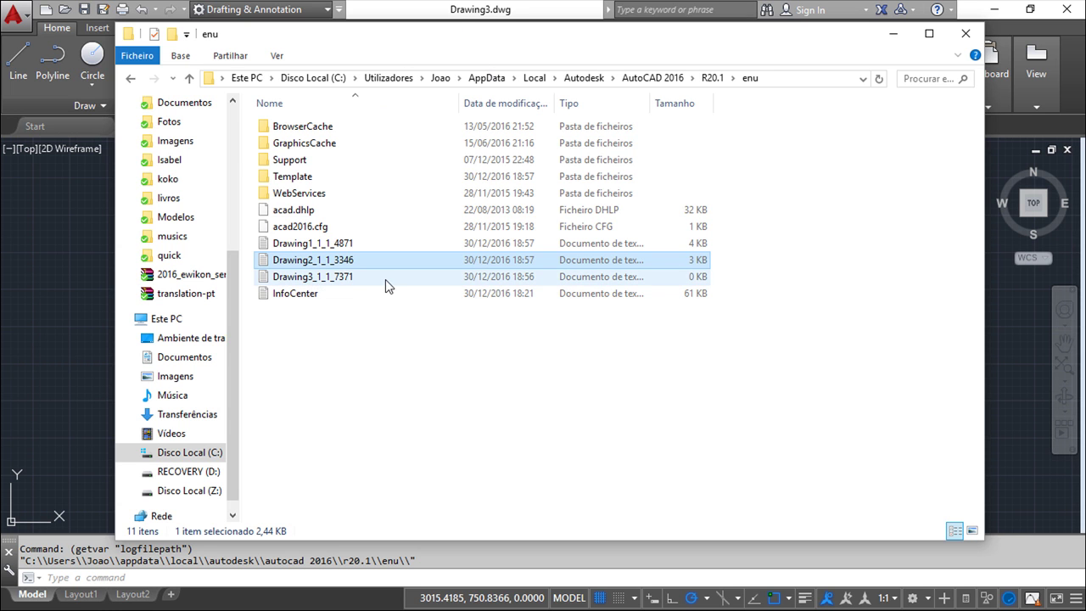
double_click(335, 280)
Maximize the Notepad log, highlight the listed layers 0 through Layer7 at its end, then close it
left_click_drag(534, 146, 507, 47)
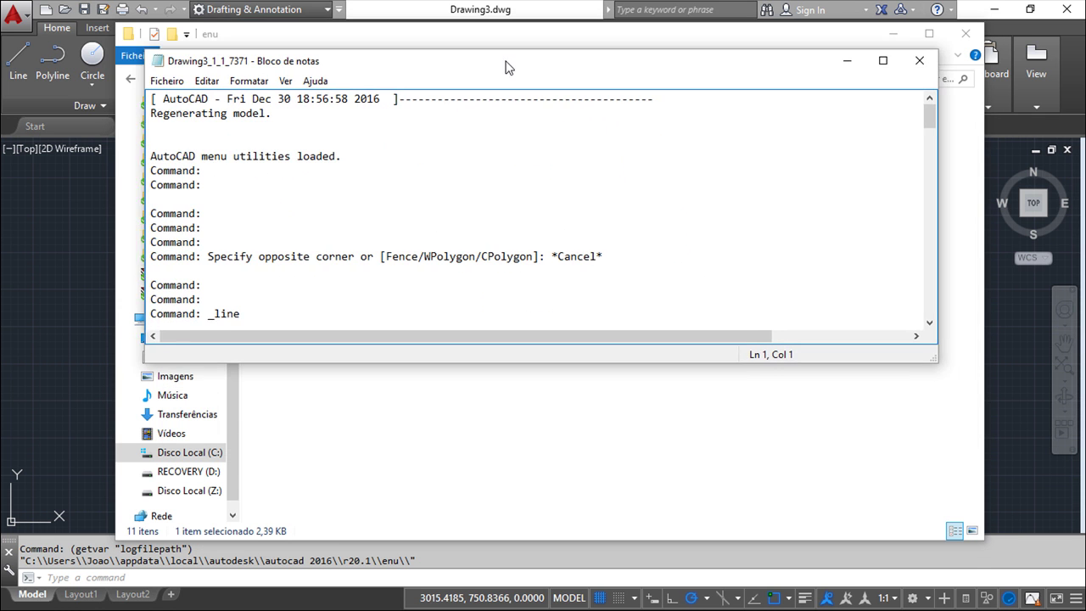
left_click(882, 43)
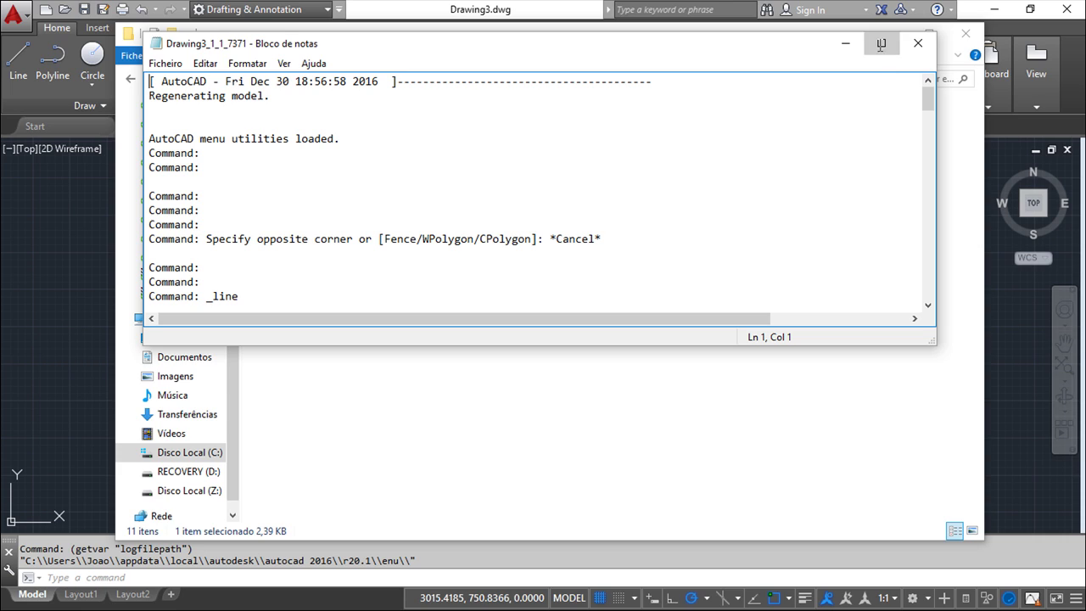
scroll(548, 277, "down", 2)
scroll(549, 278, "down", 4)
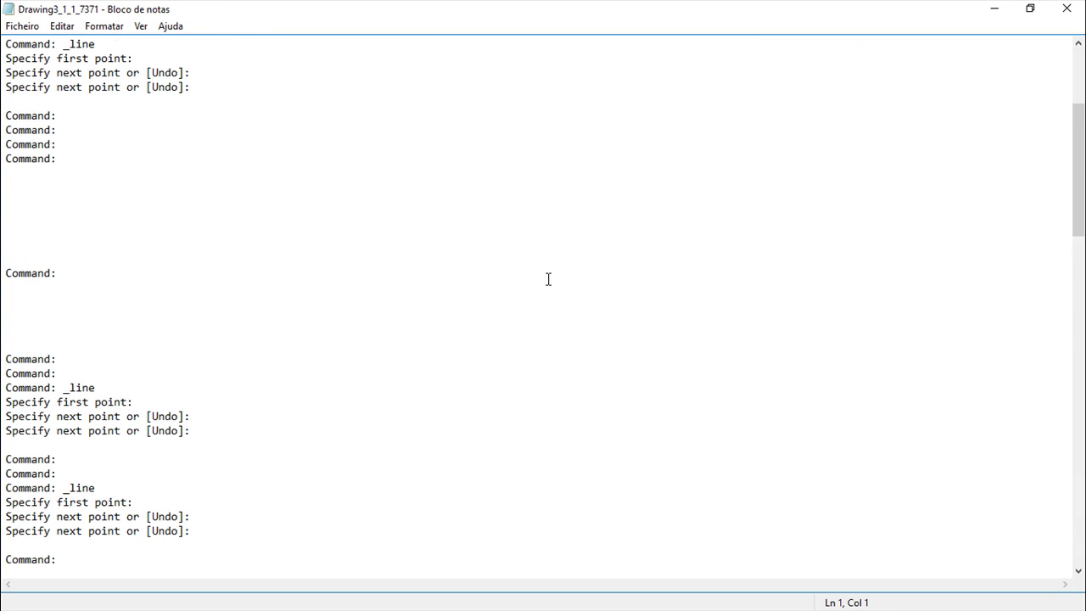
scroll(549, 278, "down", 5)
scroll(548, 277, "down", 5)
scroll(548, 277, "down", 5)
scroll(548, 277, "down", 3)
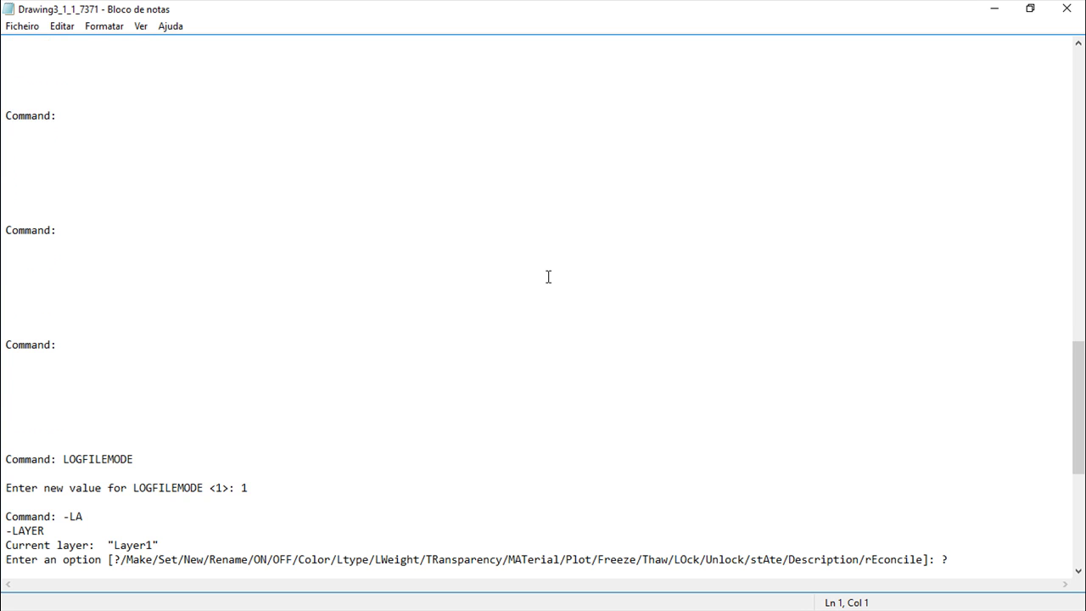
scroll(548, 278, "down", 7)
scroll(509, 295, "down", 2)
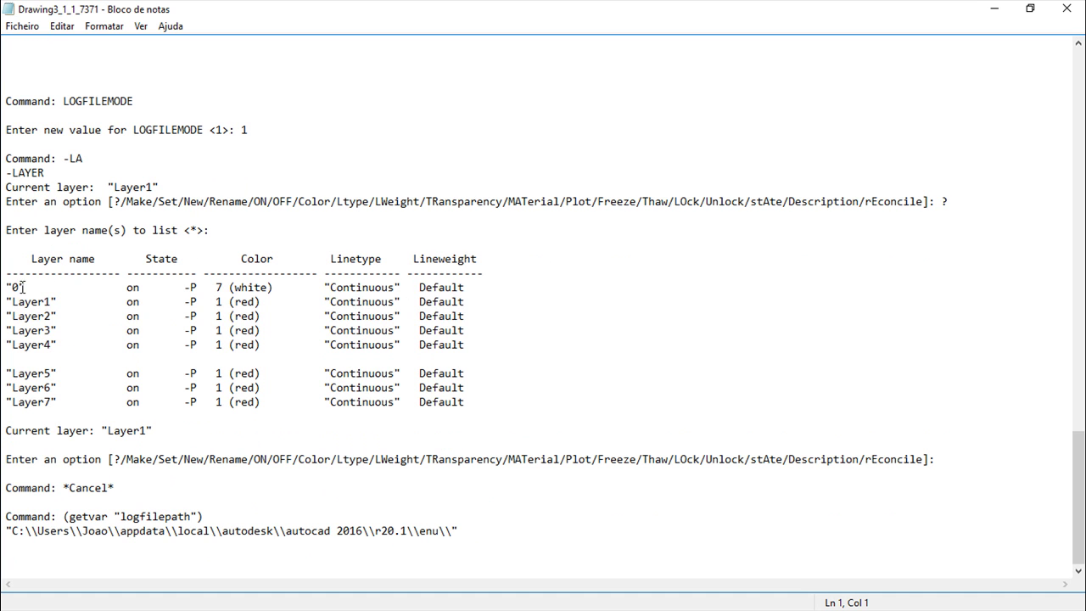
left_click_drag(7, 287, 490, 408)
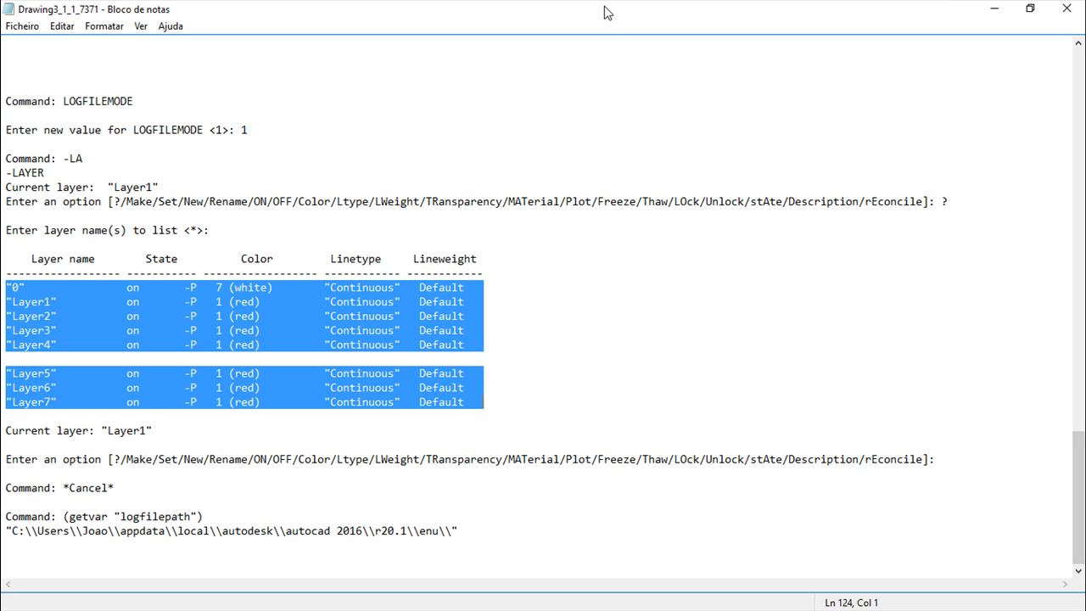
left_click(1068, 9)
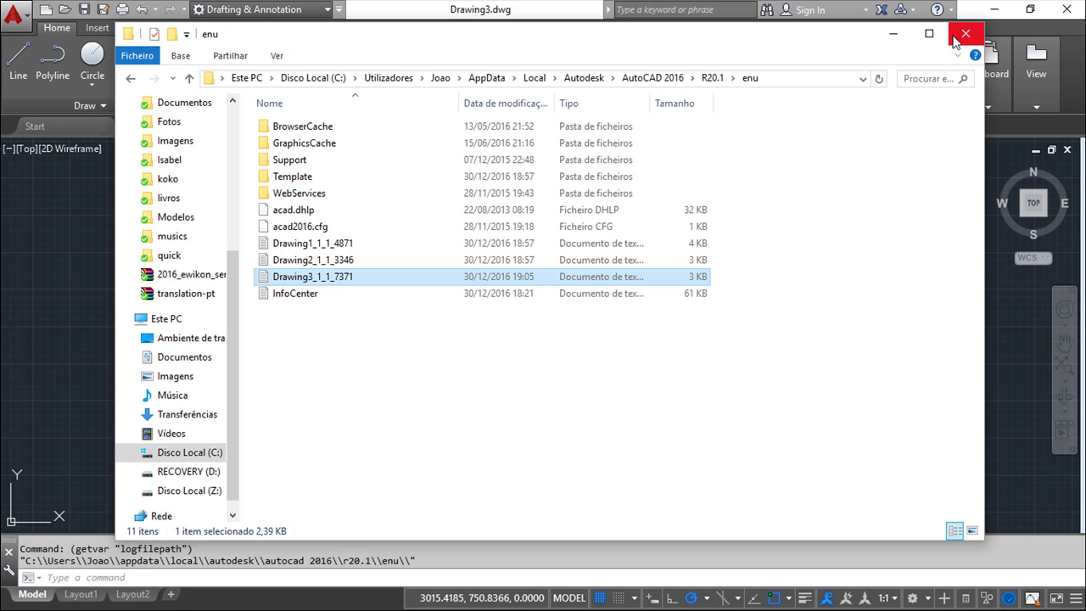
Close the File Explorer window showing Drawing3_1_1_7371 to return to AutoCAD
left_click(893, 34)
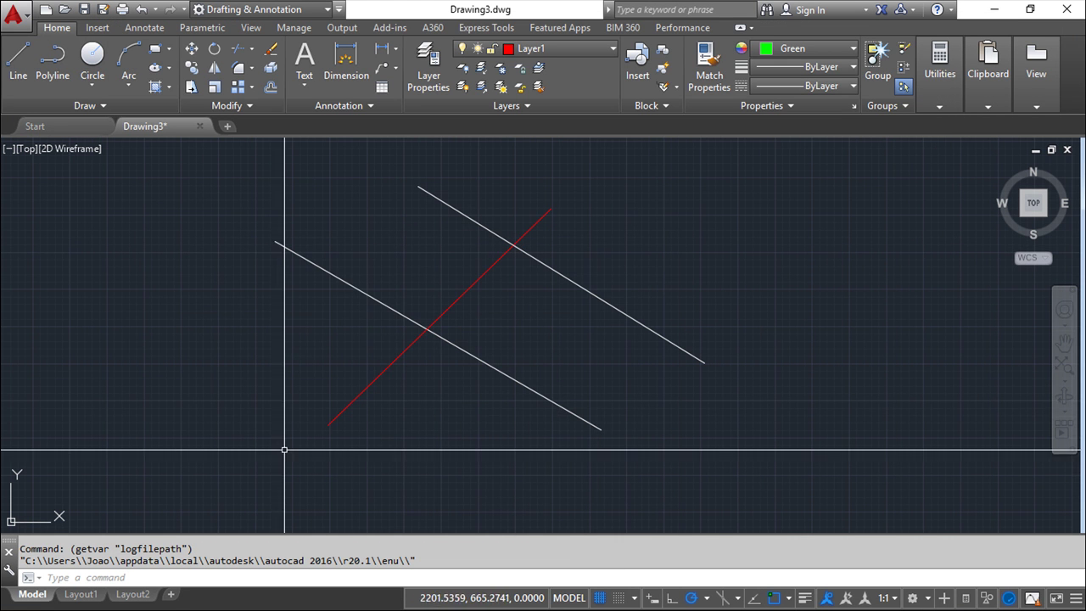